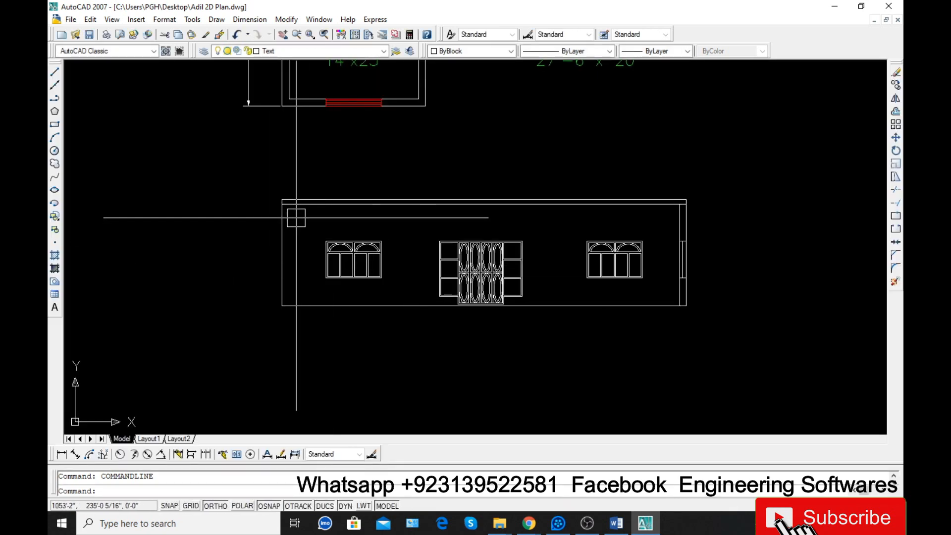
- Check the drawing units and the primary units settings in the current dimension style's override
key(Escape)
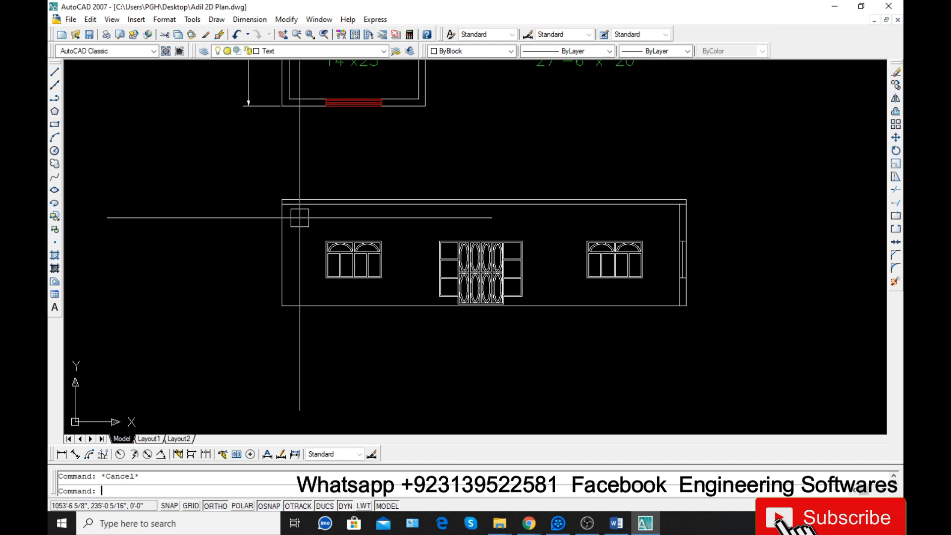
text(un)
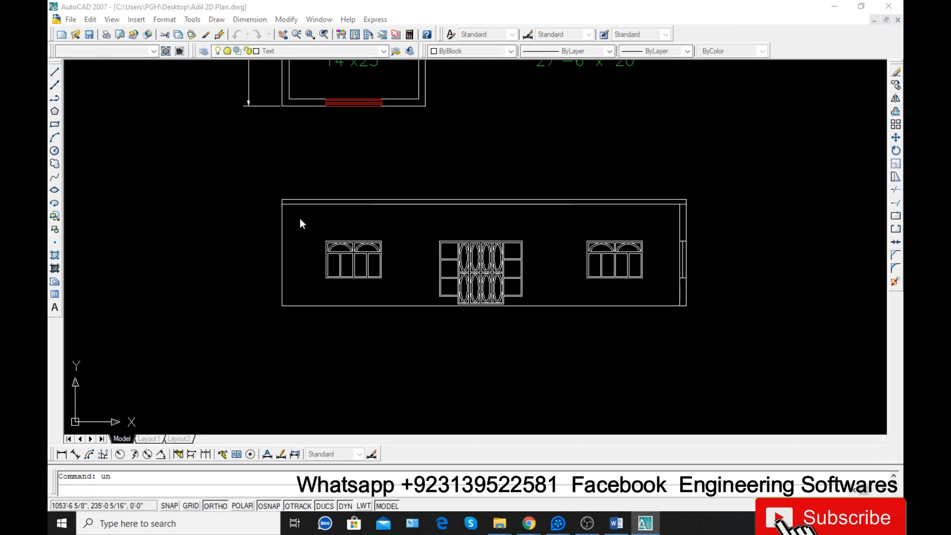
key(Return)
key(Return)
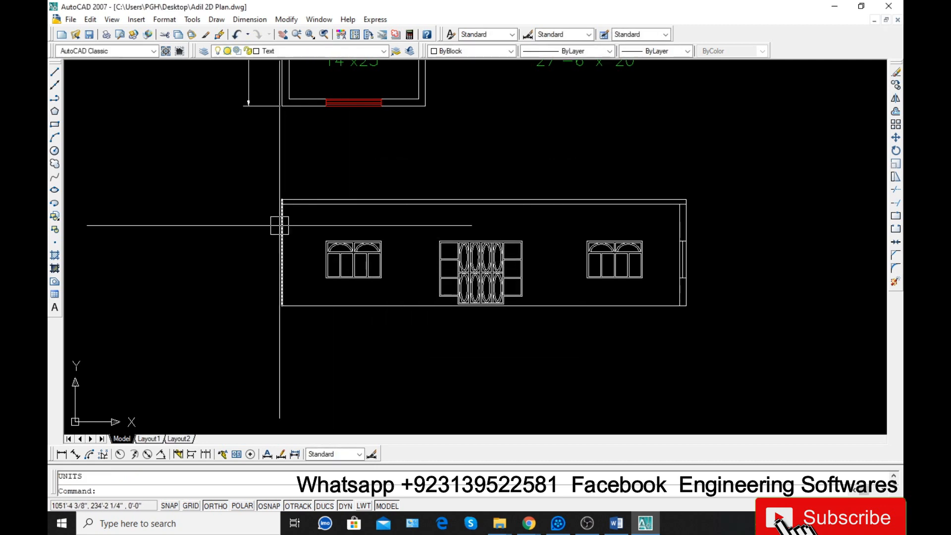
text(d)
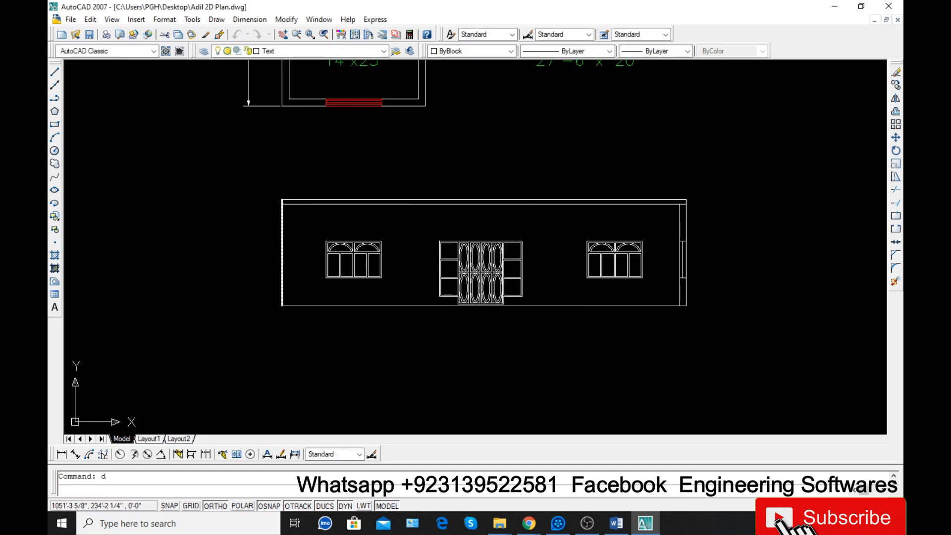
key(Return)
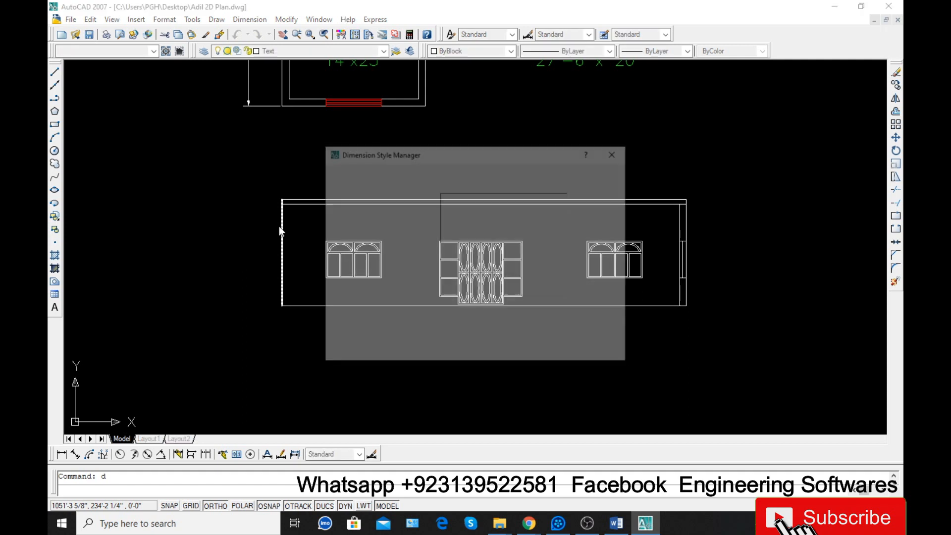
click(591, 237)
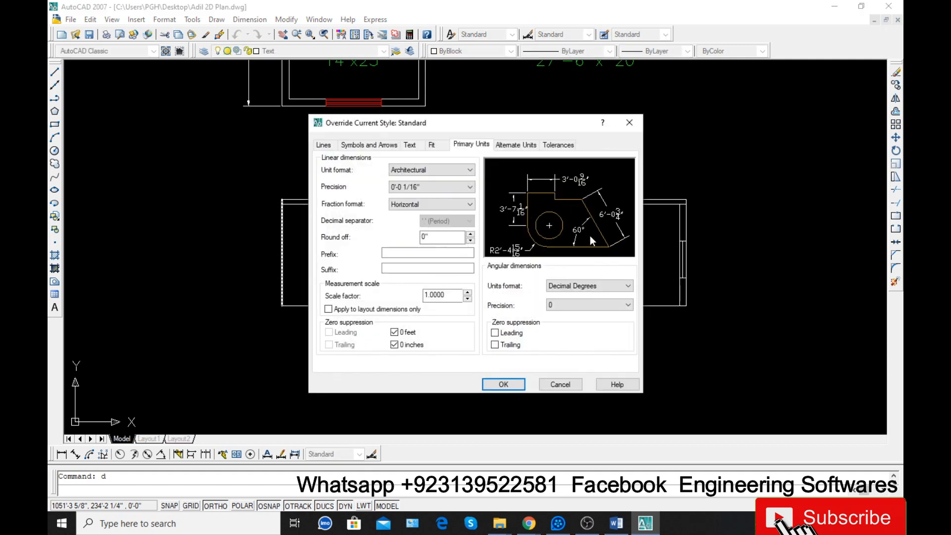
click(503, 385)
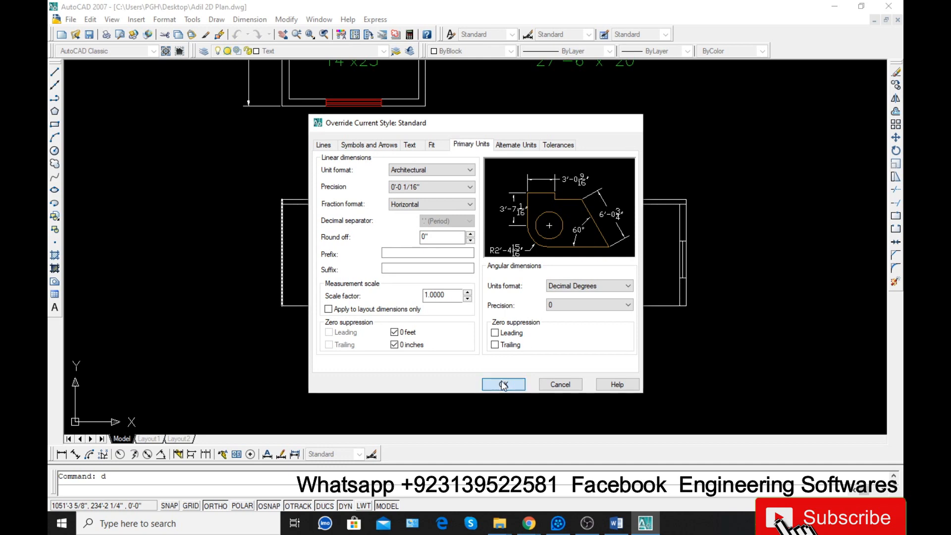
click(549, 350)
key(Escape)
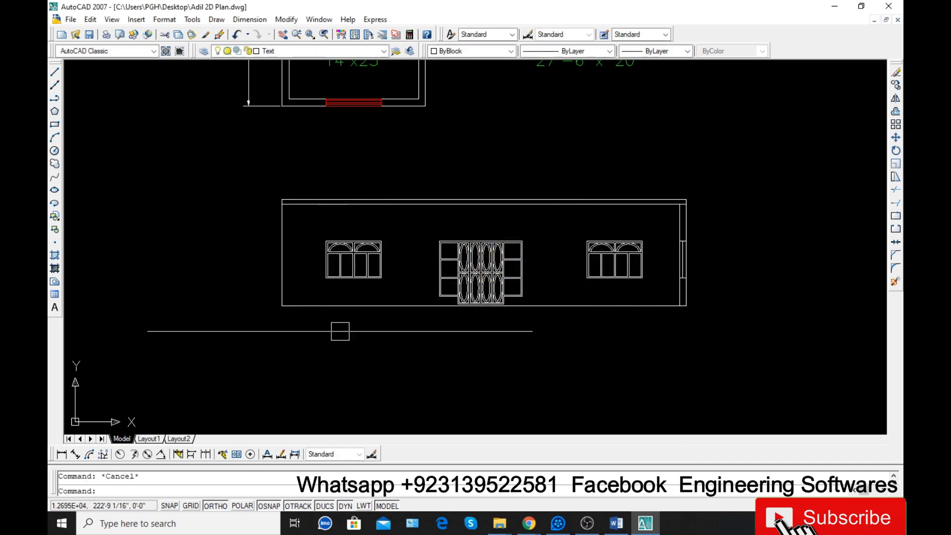
- Draw an 18 by 18 inch square in the empty area left of the house elevation
scroll(269, 195, up, 2)
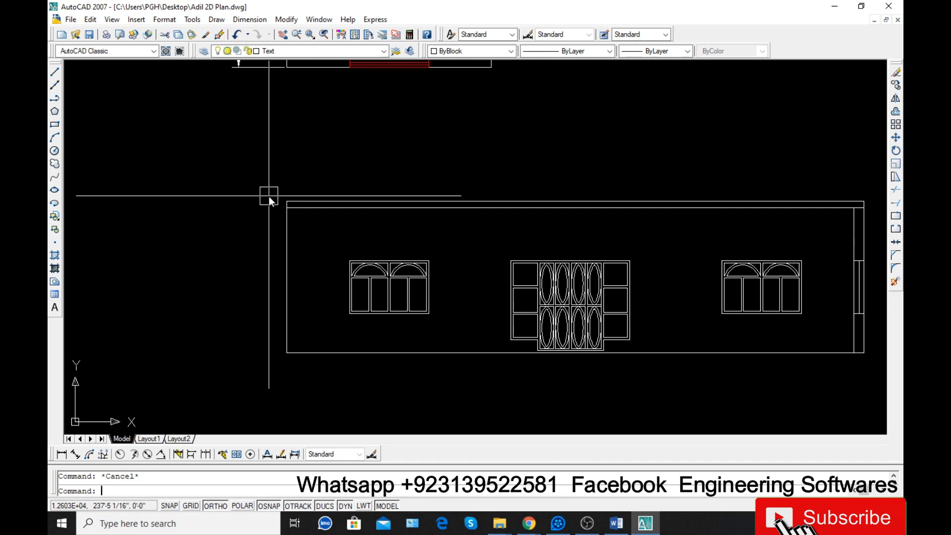
text(re)
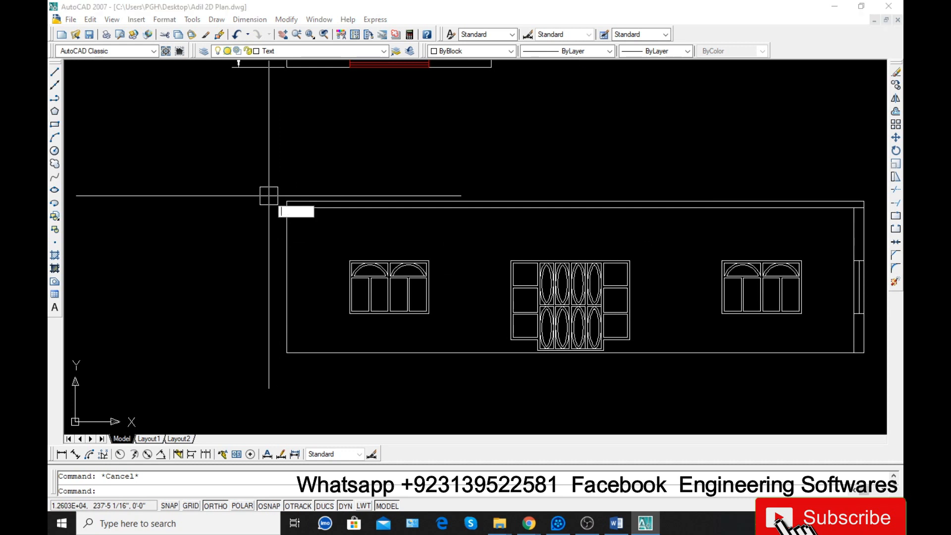
text(c)
key(Return)
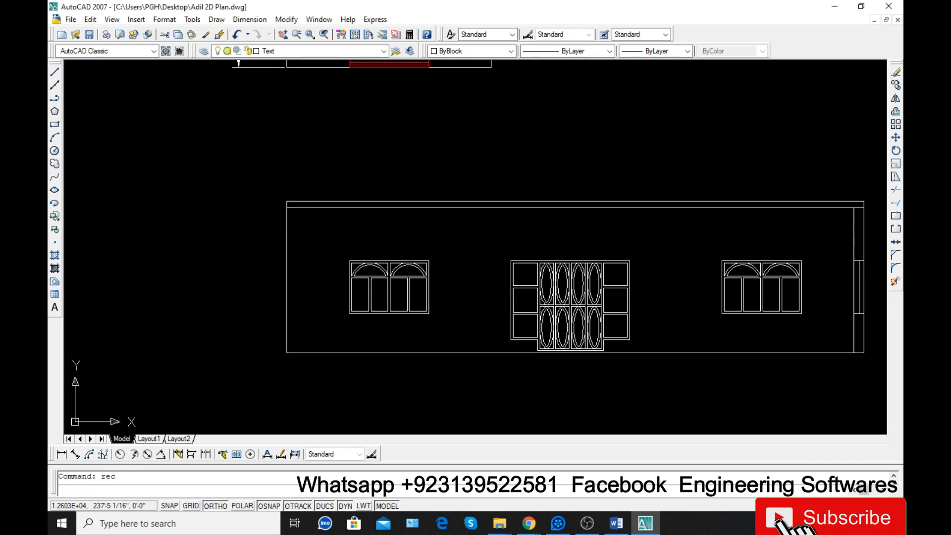
click(139, 204)
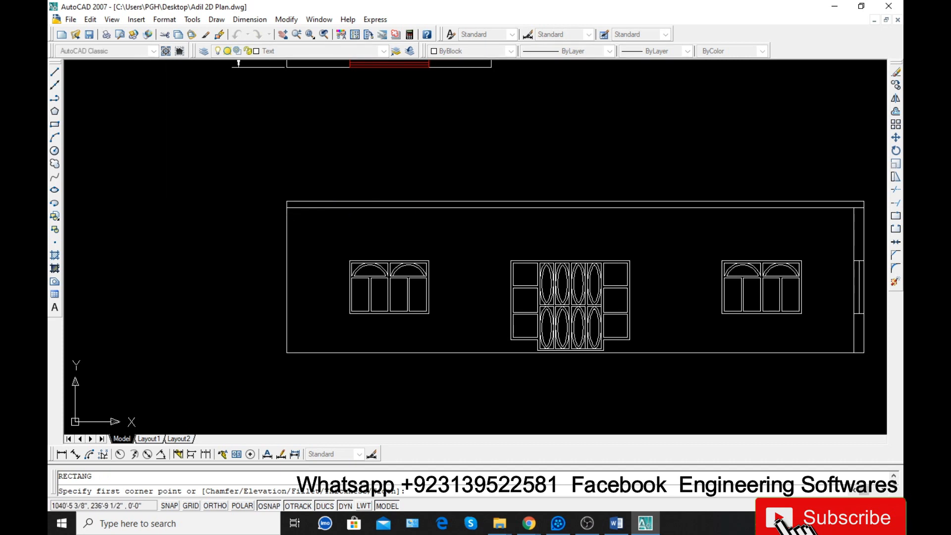
text(@)
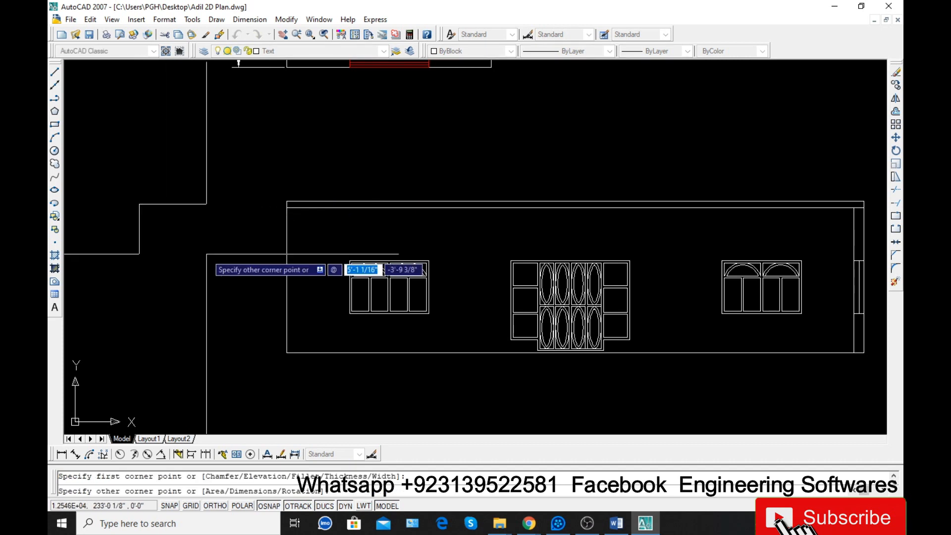
text(18)
key(Tab)
text(18)
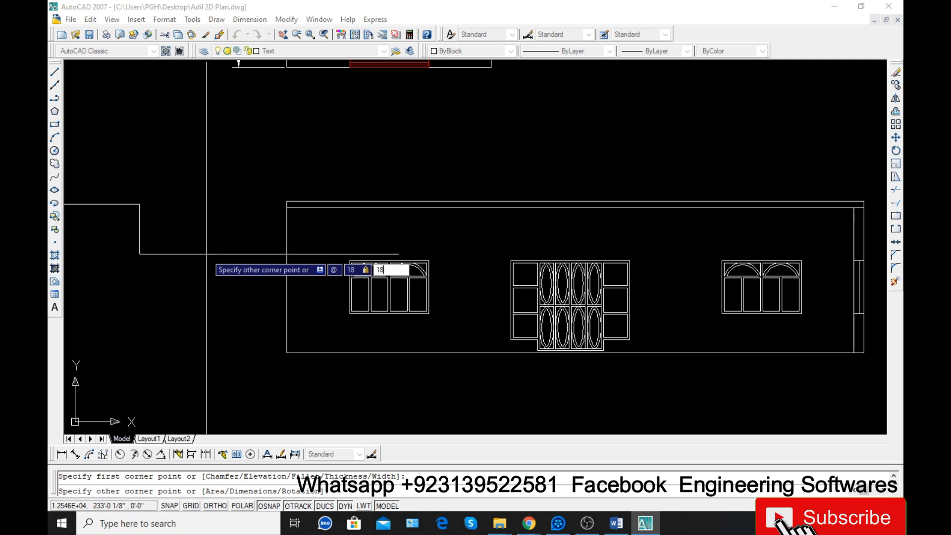
key(Return)
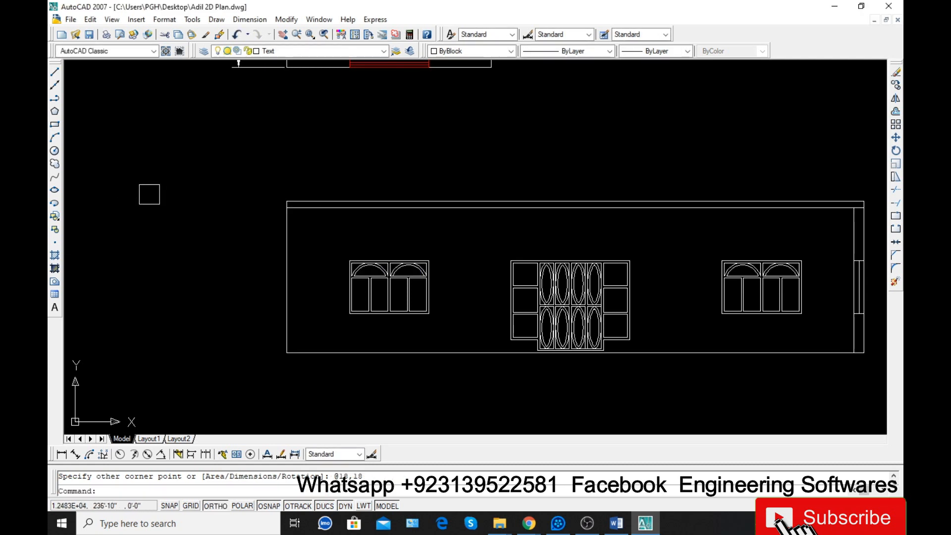
- Explode the 18-inch square into separate lines
click(149, 204)
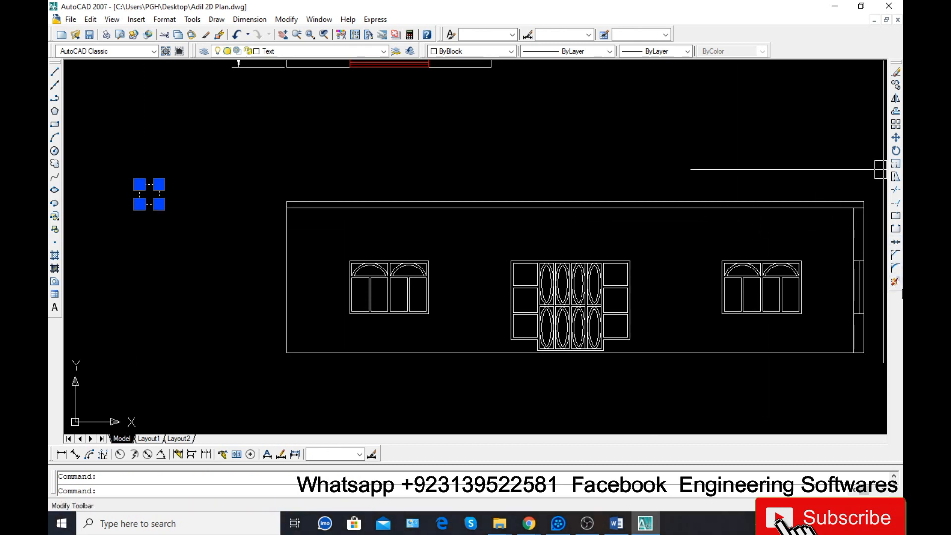
key(Escape)
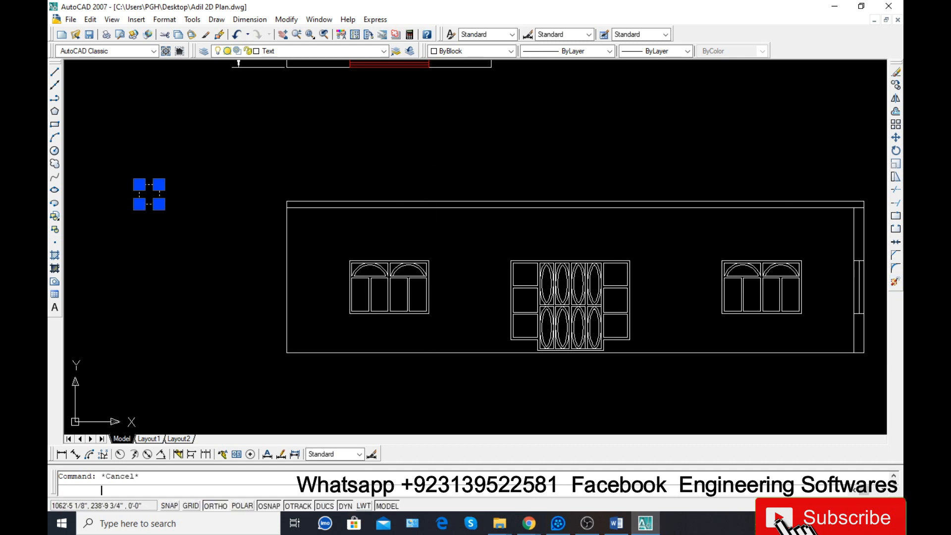
click(178, 177)
click(132, 214)
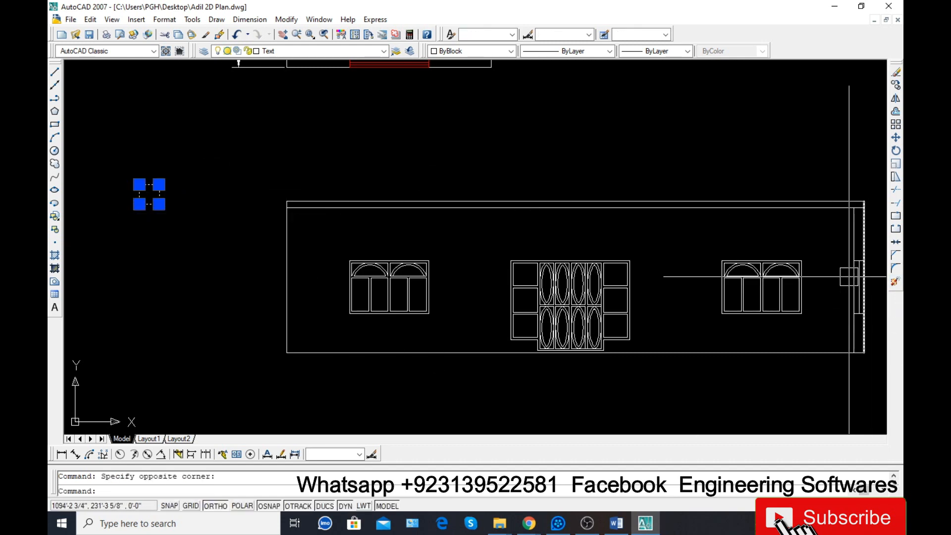
text(x)
key(Return)
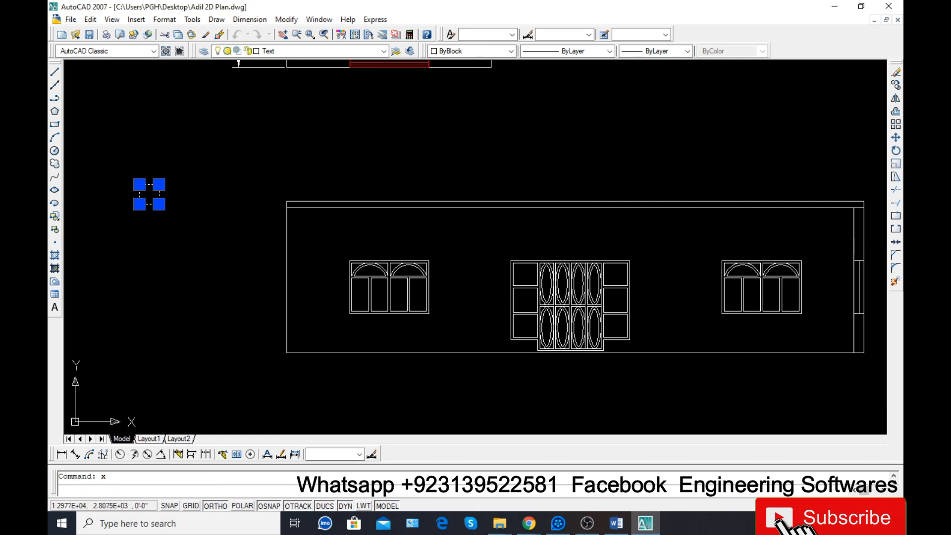
- Move the exploded square to the empty area beyond the elevation's upper-right corner
click(169, 167)
click(135, 221)
text(m)
key(Return)
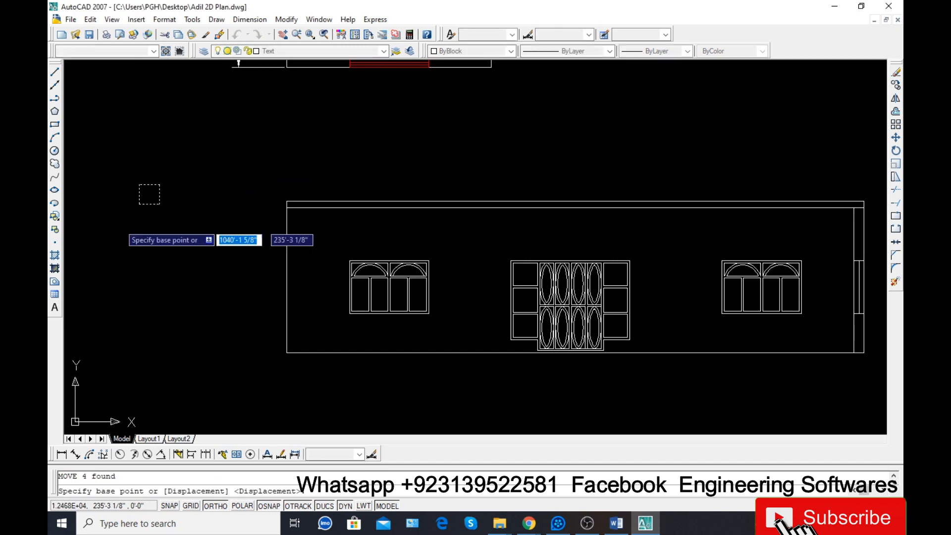
click(119, 224)
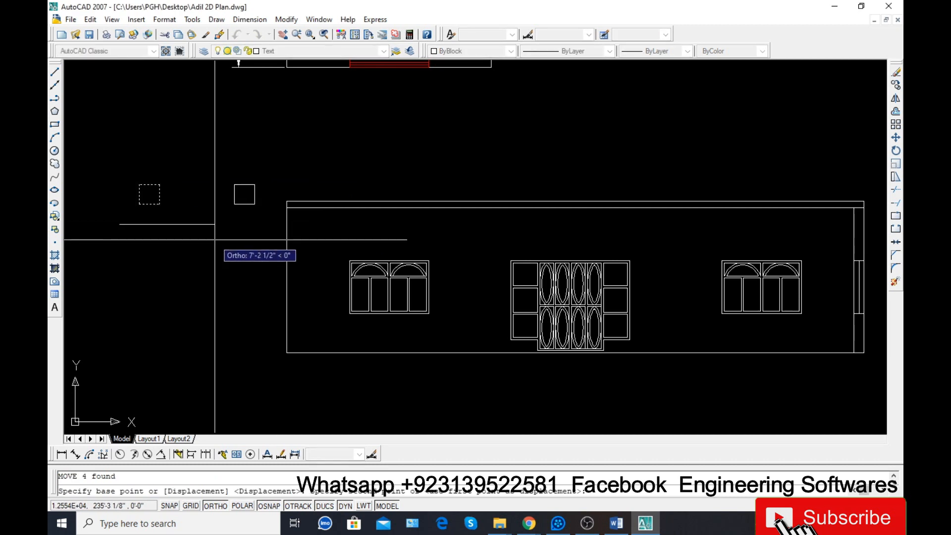
scroll(164, 237, down, 3)
scroll(491, 256, up, 3)
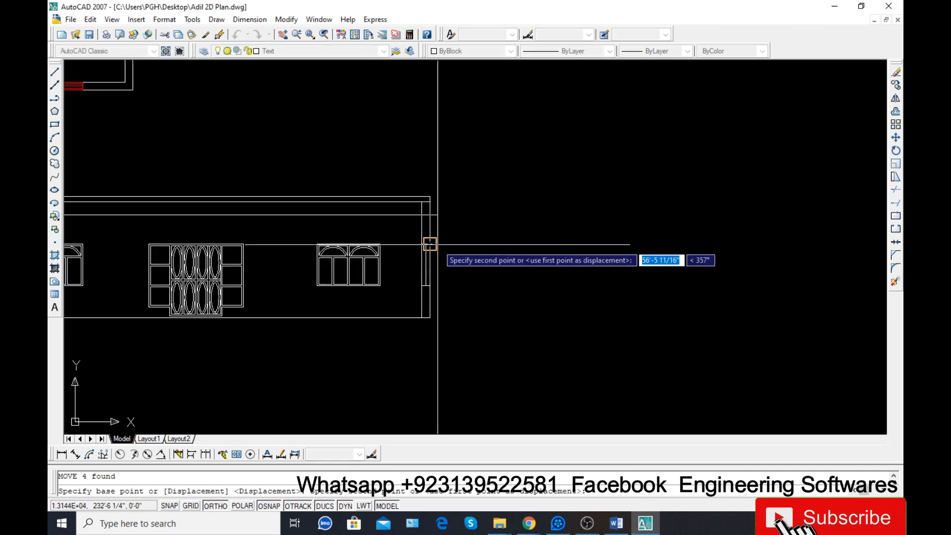
key(Escape)
scroll(483, 214, up, 5)
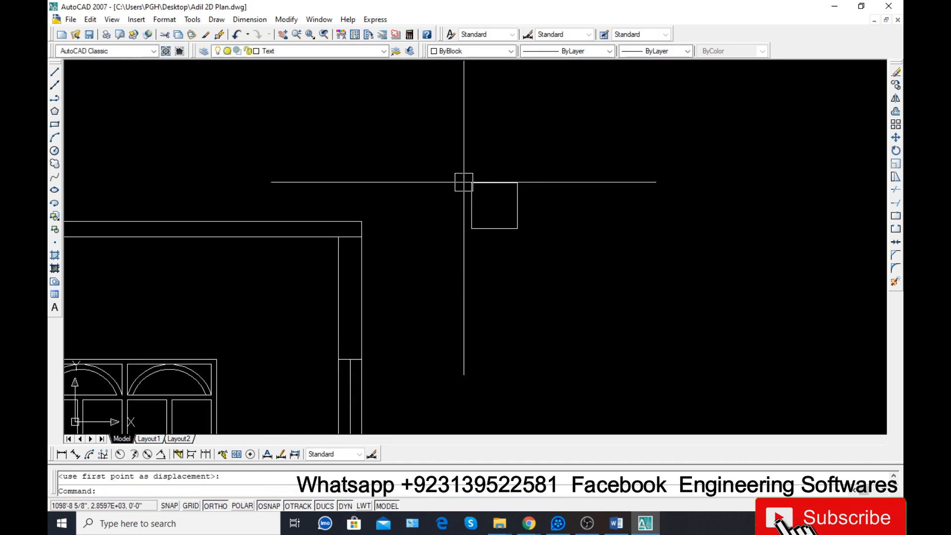
- Offset the square's left and right edges inward twice each at 3-inch spacing
text(o)
key(Return)
text(2)
key(Return)
click(465, 218)
click(524, 218)
click(481, 214)
click(505, 213)
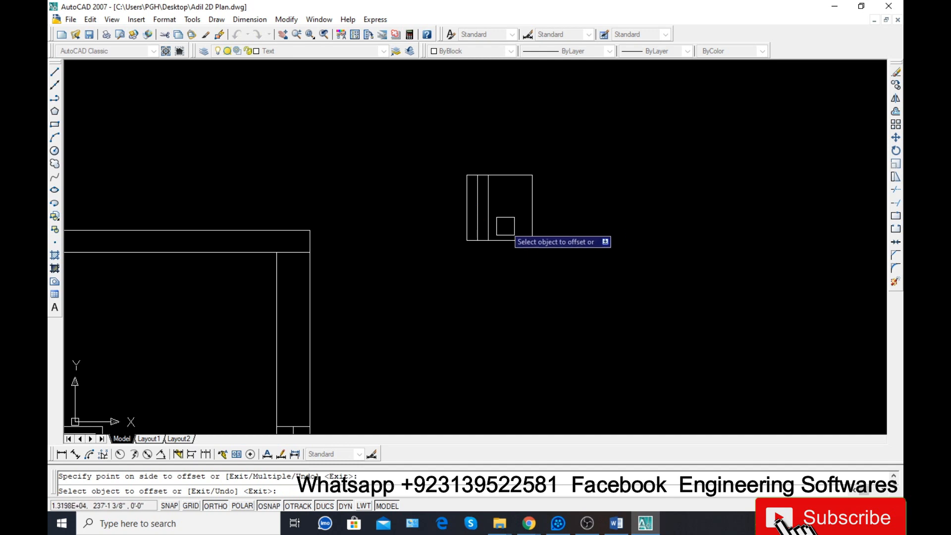
click(533, 207)
click(500, 209)
click(522, 212)
click(498, 200)
- Offset the square's top edge inward twice at 3-inch spacing, undoing the stray vertical offset
click(498, 174)
click(498, 198)
click(494, 189)
click(492, 216)
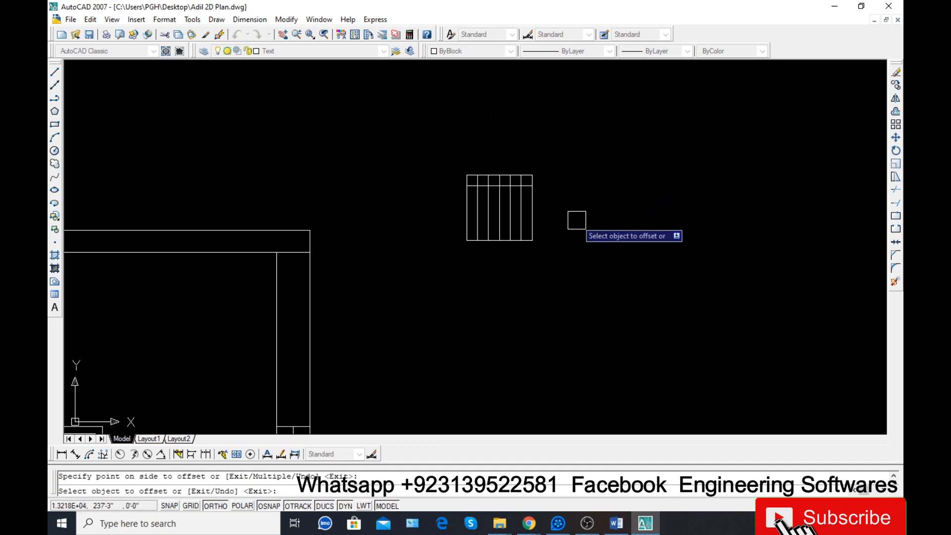
key(ctrl+z)
click(502, 191)
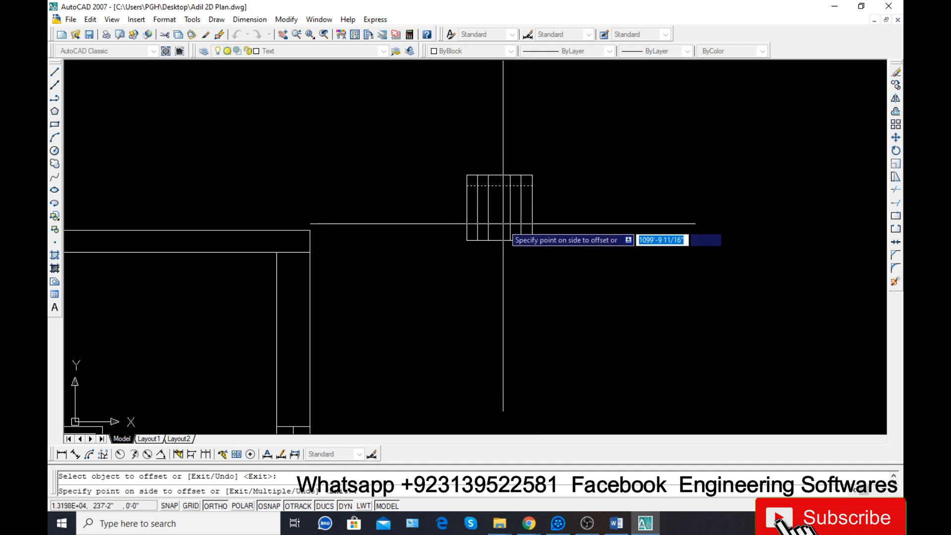
click(504, 220)
- Offset the square's bottom edge inward twice at 3-inch spacing to complete the grid, undoing the mistaken offset
click(503, 244)
click(505, 216)
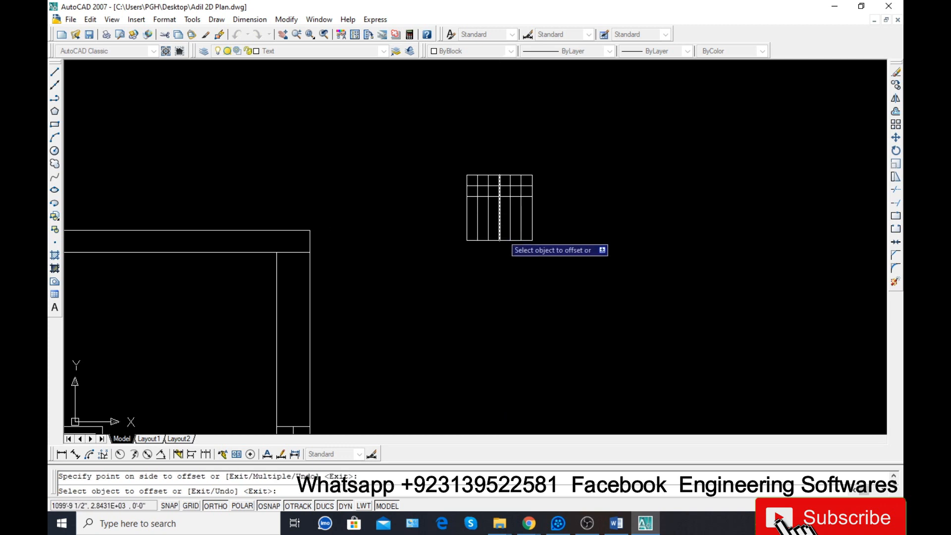
key(ctrl+z)
scroll(492, 247, up, 3)
click(504, 236)
click(506, 200)
click(505, 214)
click(518, 187)
scroll(499, 251, down, 3)
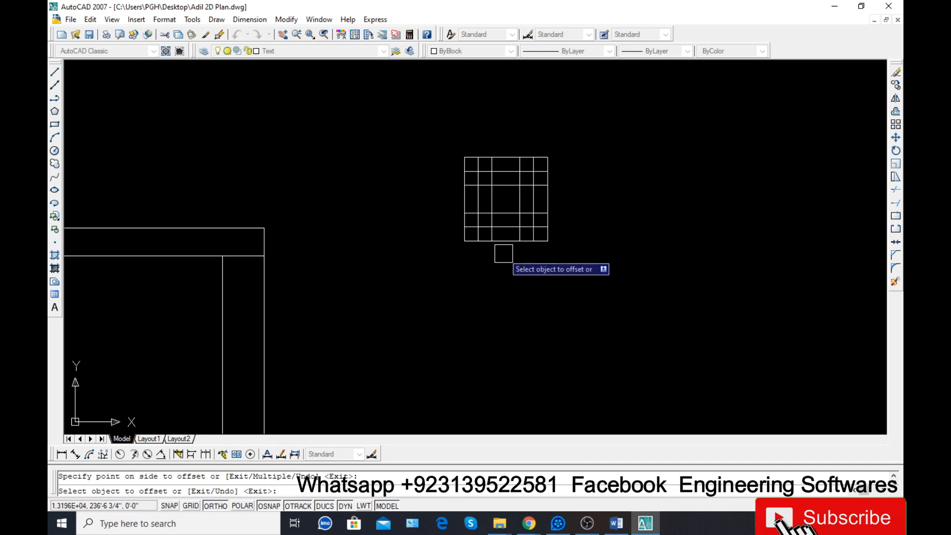
scroll(458, 195, up, 4)
key(Escape)
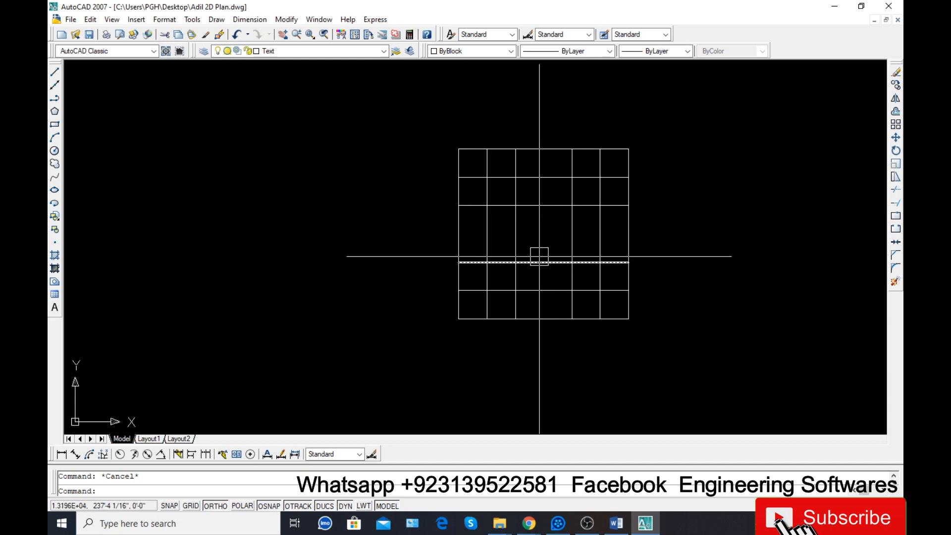
- Draw a closed polyline on the grid with 3-inch corner steps, a diagonal across the central square, and the grid's top and left edges
scroll(464, 326, up, 2)
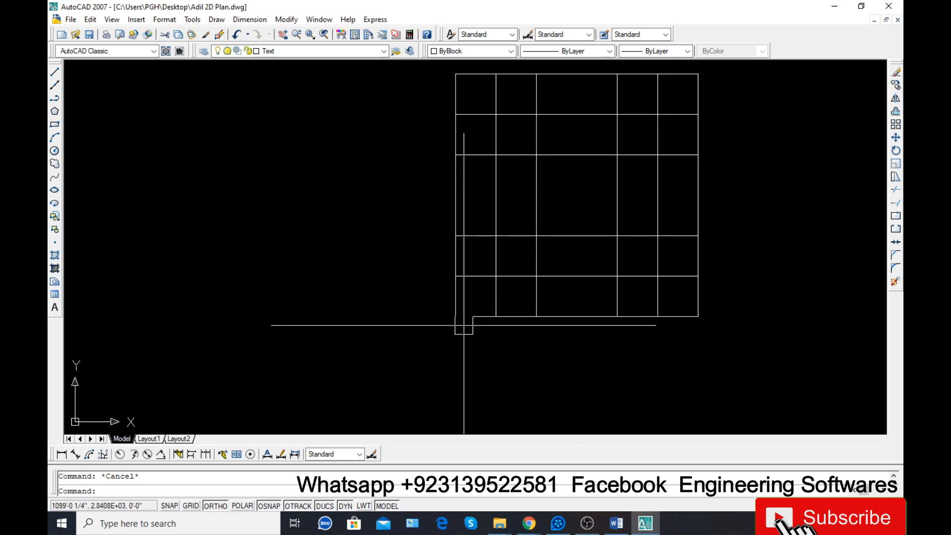
click(55, 99)
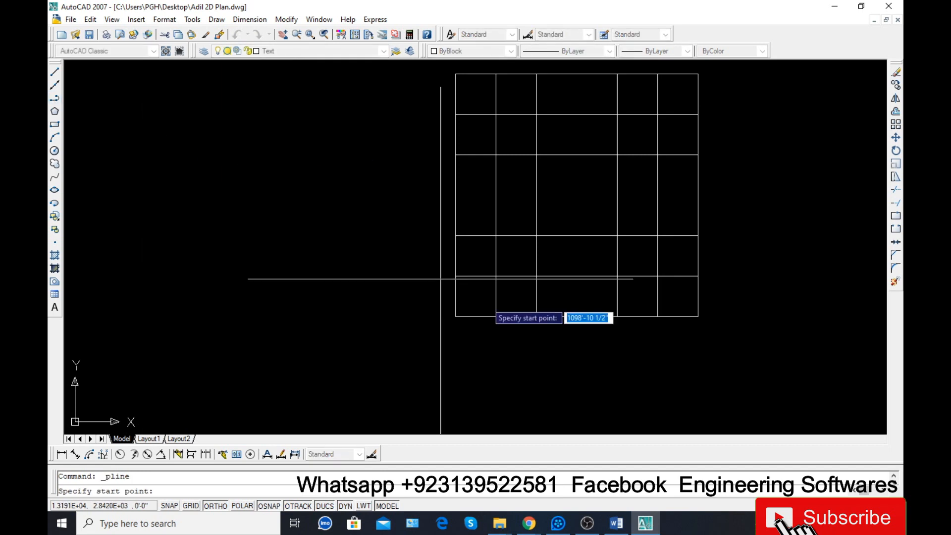
click(456, 316)
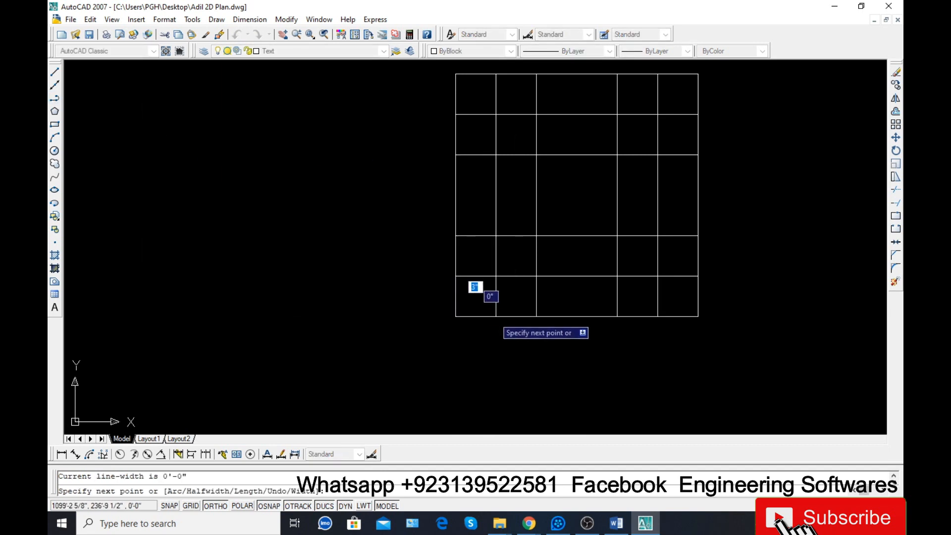
click(496, 276)
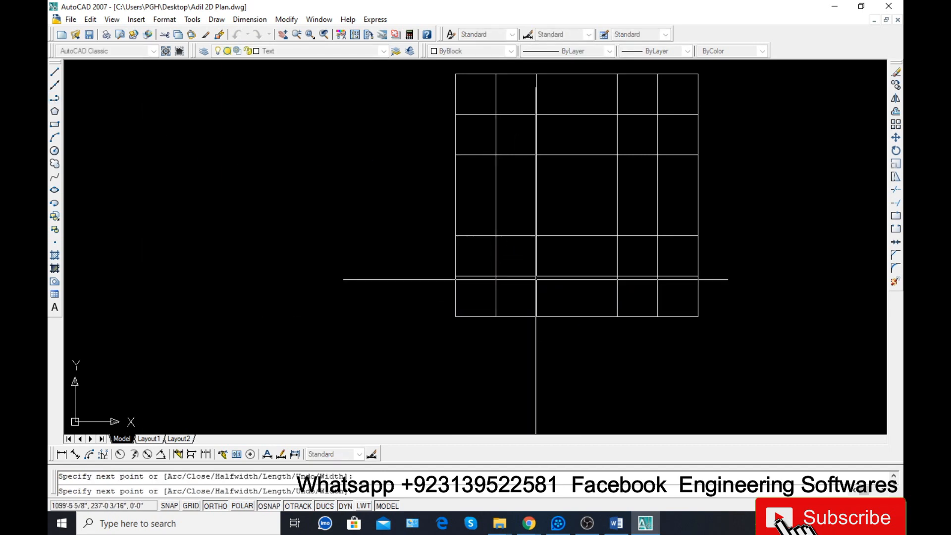
click(617, 154)
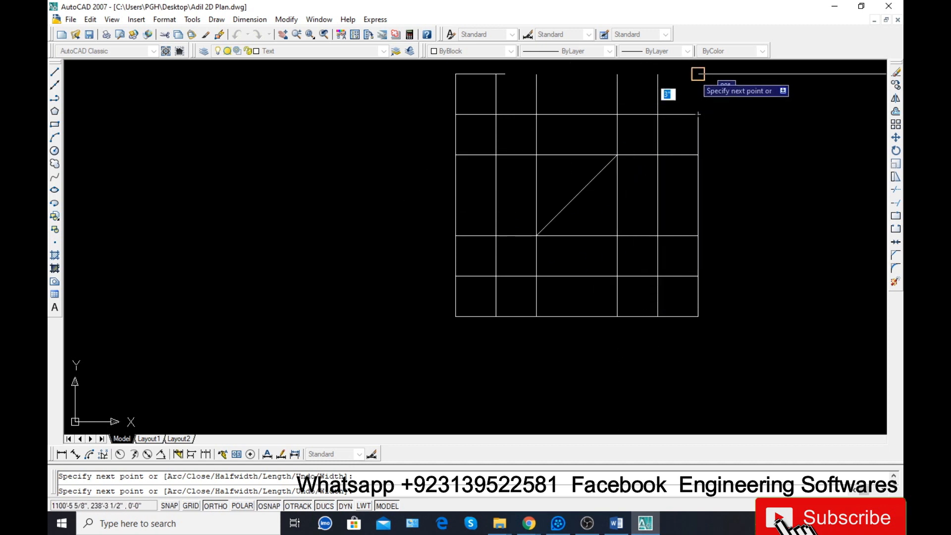
click(698, 74)
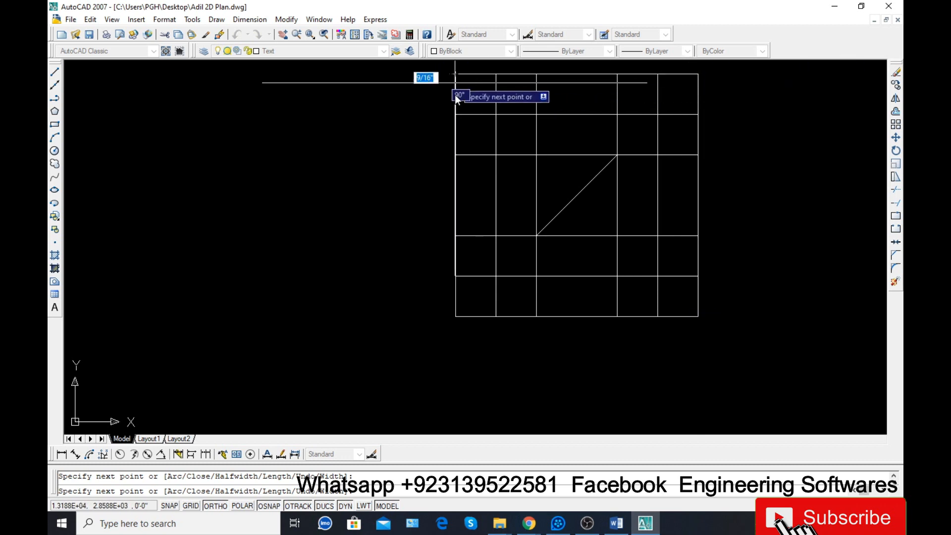
click(456, 74)
click(455, 316)
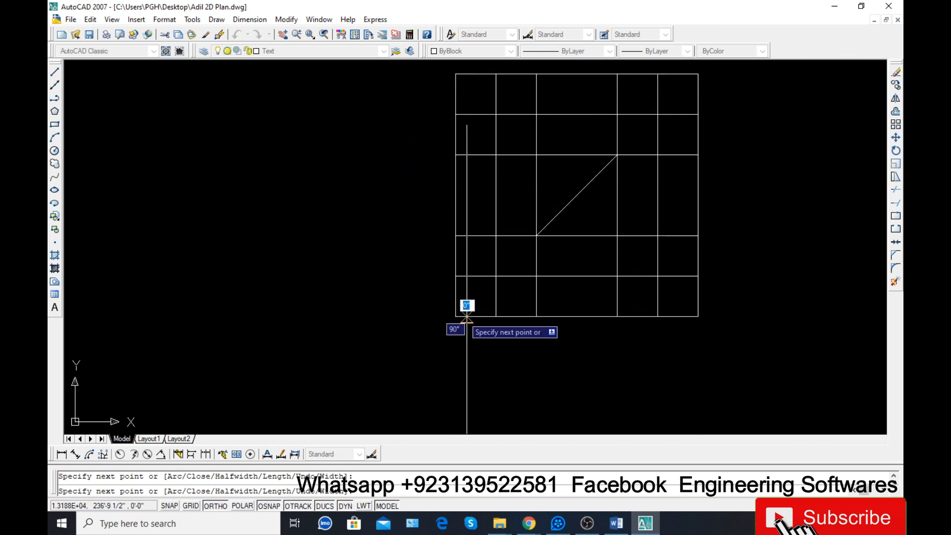
key(Return)
- Copy the stepped diagonal profile horizontally into the empty space left of the grid
click(475, 324)
text(c)
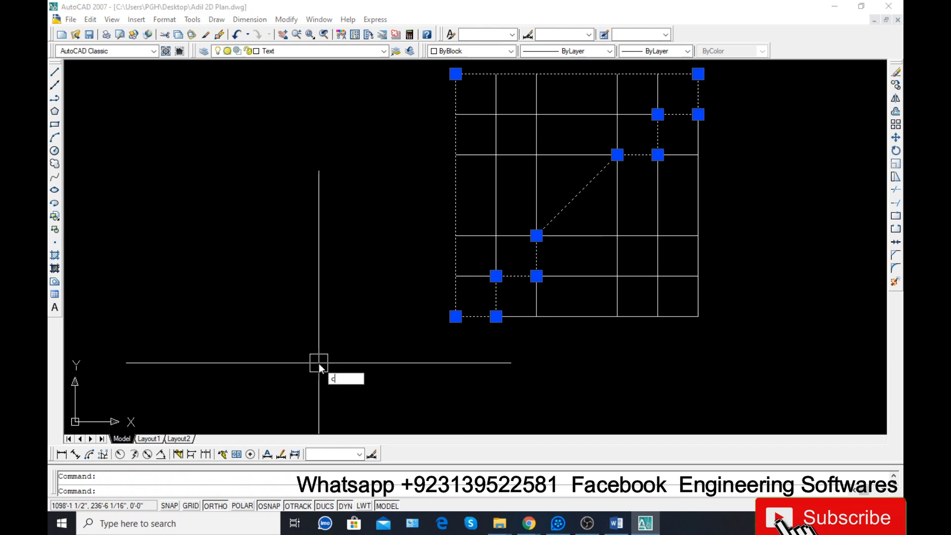
key(Return)
click(438, 346)
click(152, 332)
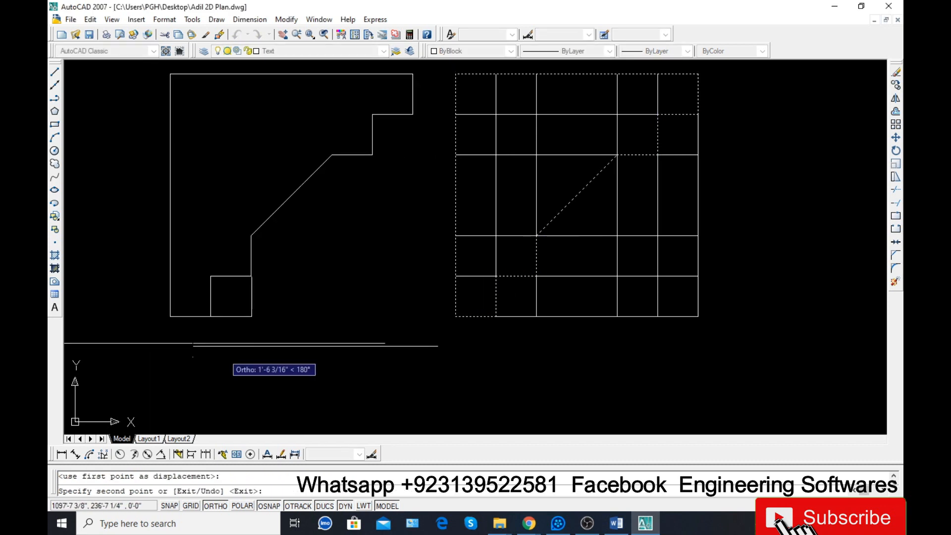
key(Escape)
key(Escape)
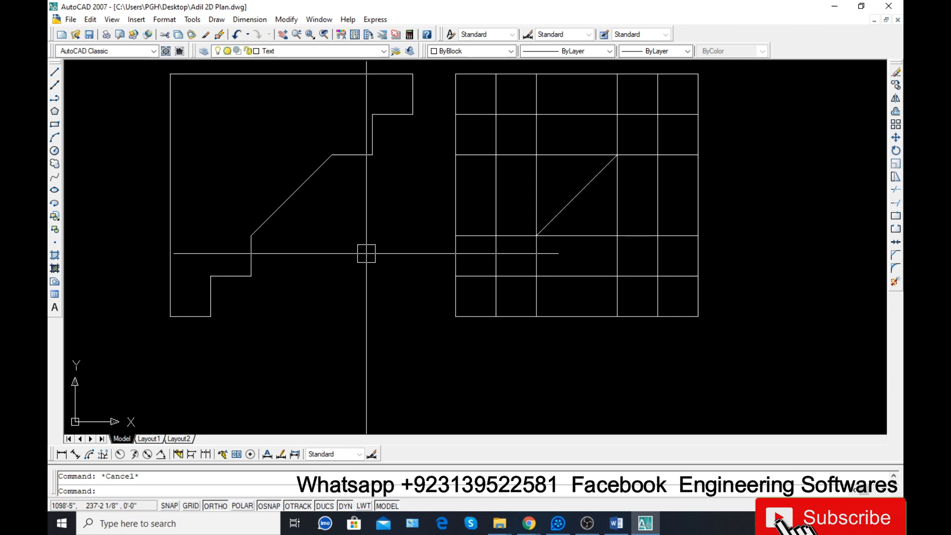
- Start a polyline at the grid's lower-left corner with two 3-inch steps and an arc segment across the central square
text(pl)
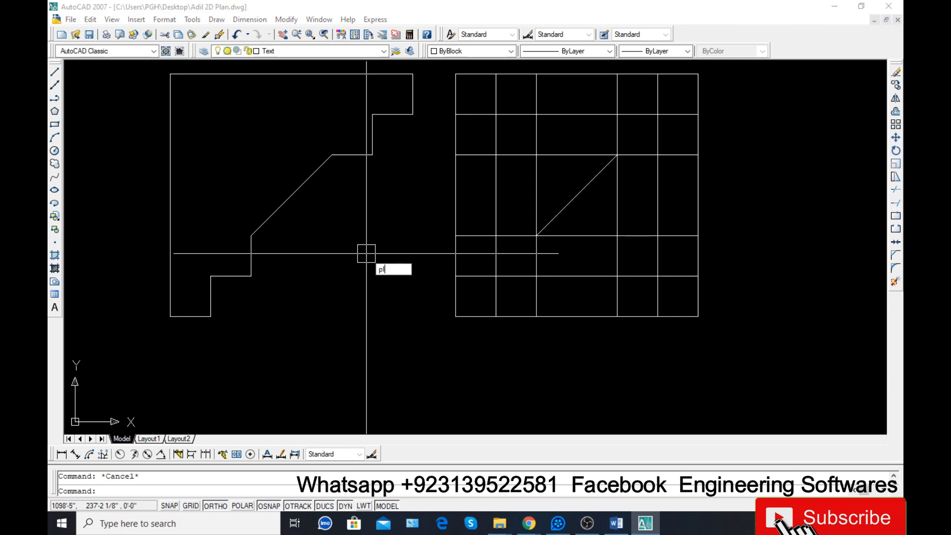
key(Return)
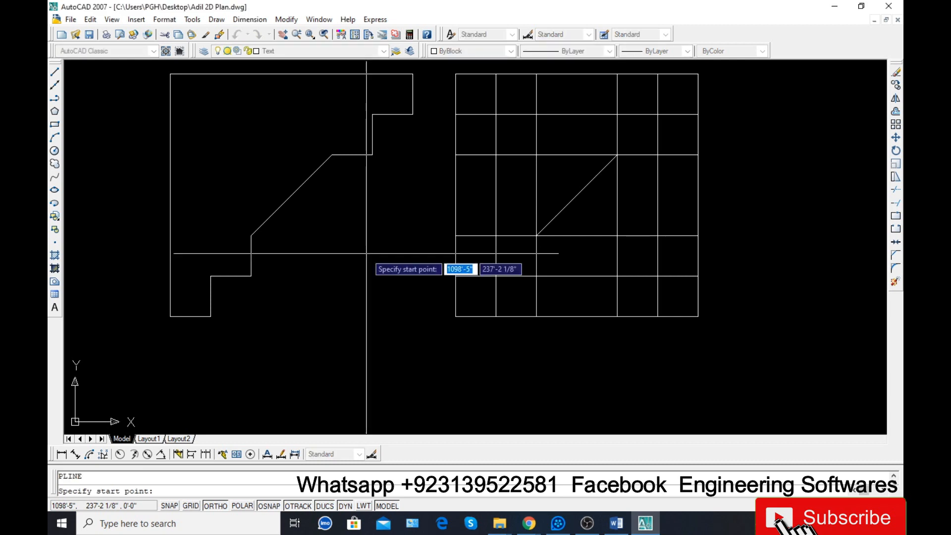
click(456, 316)
click(496, 316)
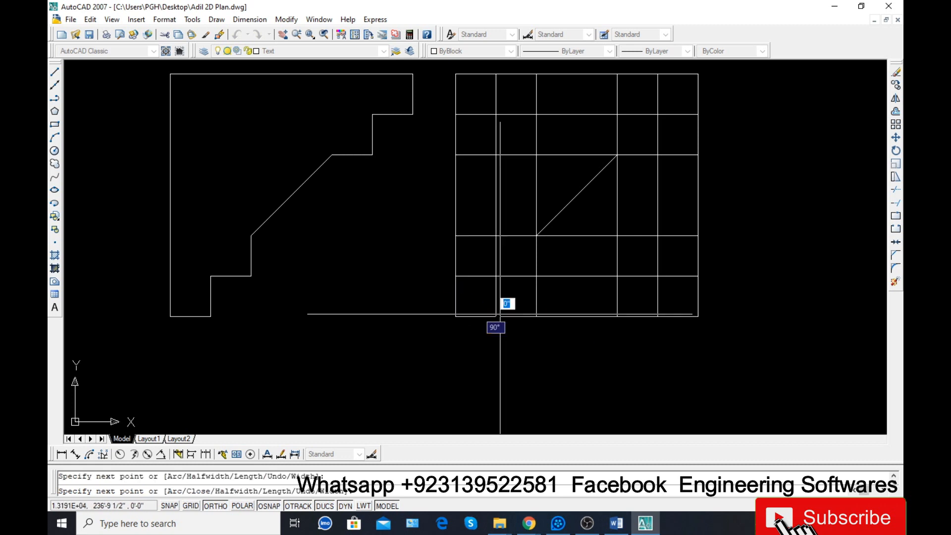
click(496, 276)
click(536, 276)
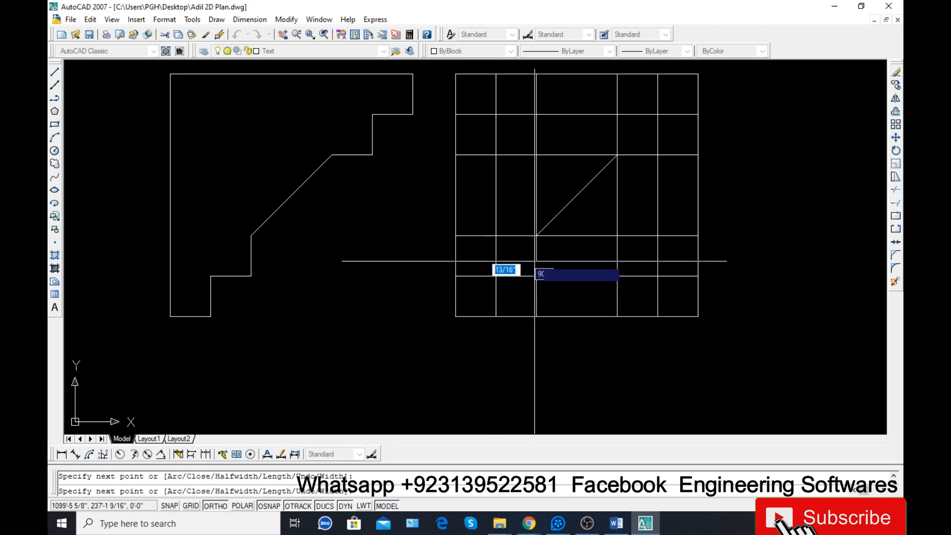
click(537, 236)
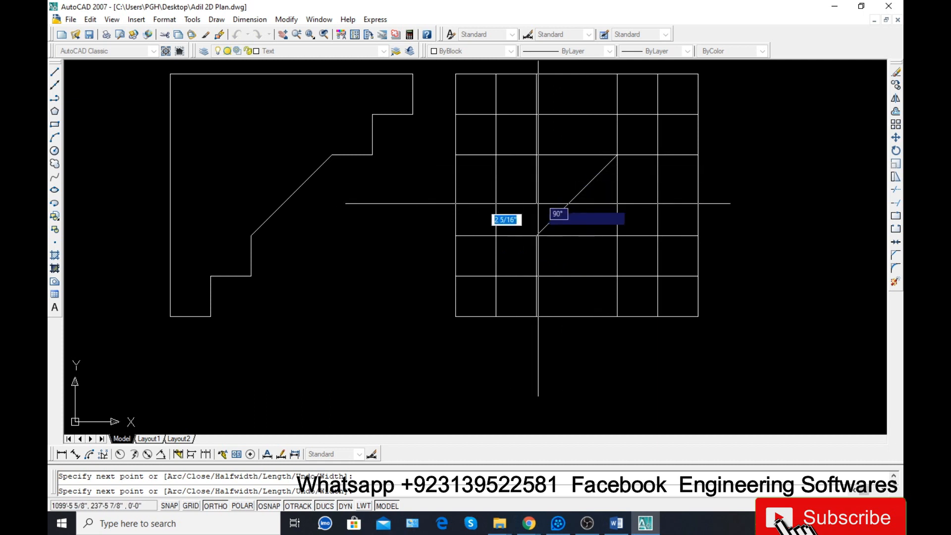
text(a)
key(Return)
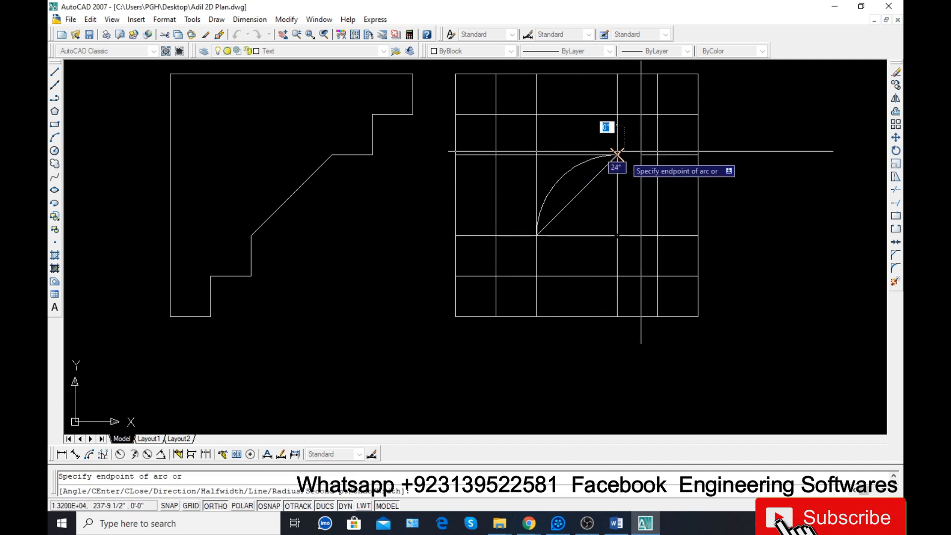
click(617, 155)
- Continue the polyline with straight 3-inch steps to the grid's upper-right corner, then back along the top and left edges
text(l)
key(Return)
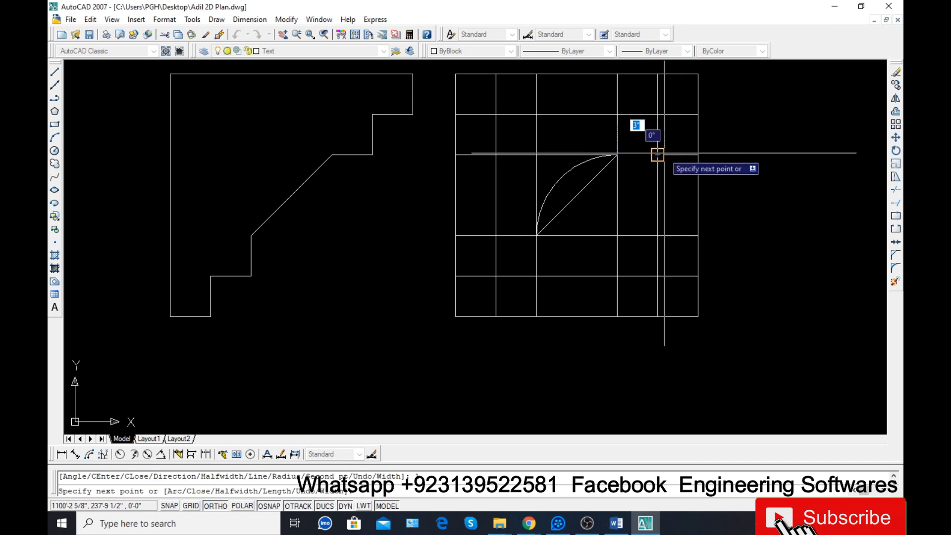
click(657, 156)
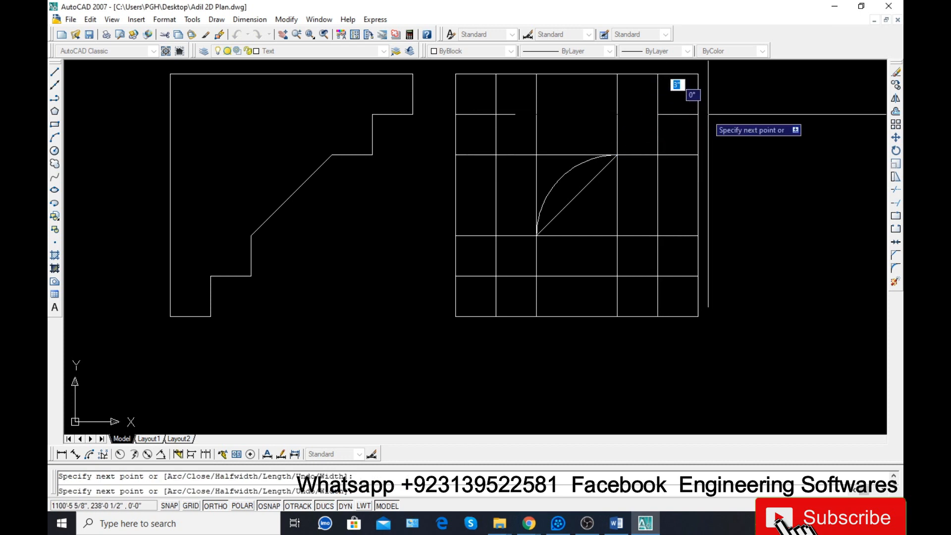
click(698, 114)
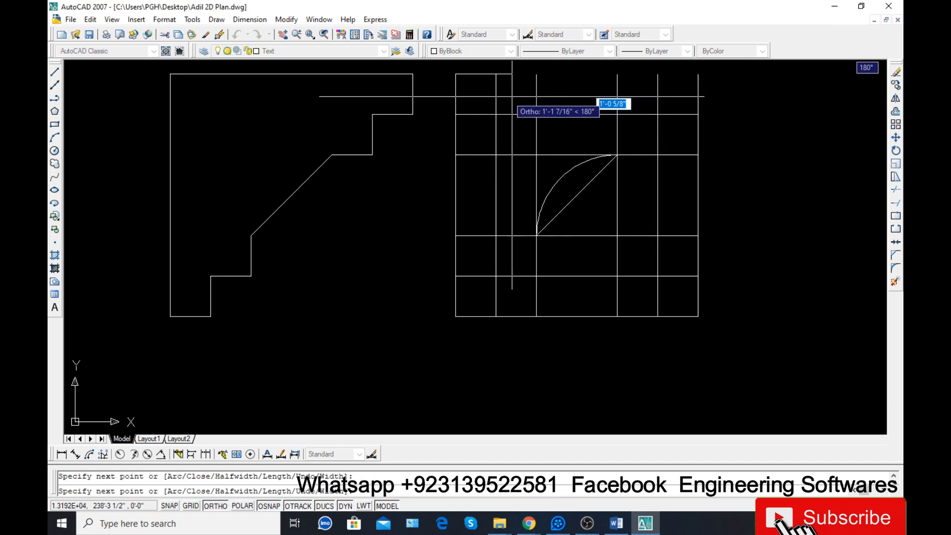
click(456, 75)
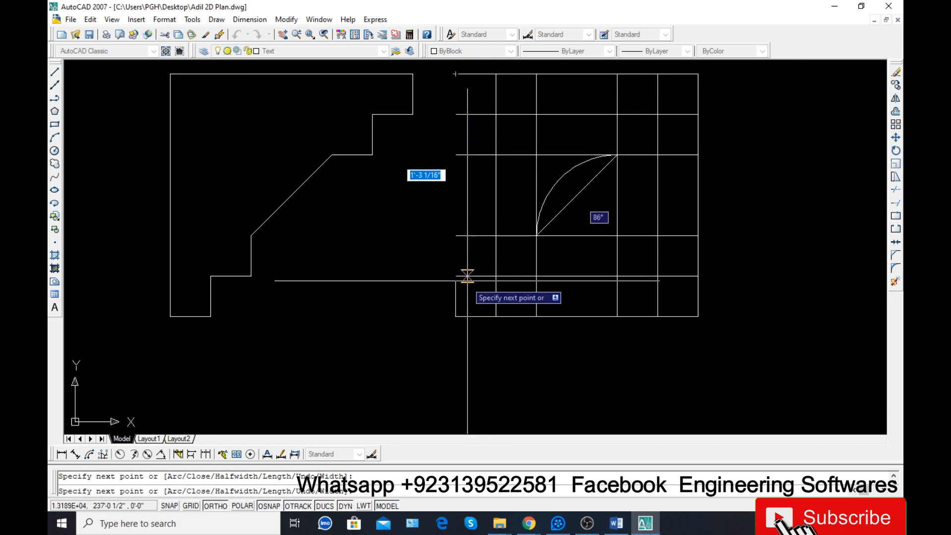
click(455, 316)
click(496, 316)
key(Return)
- Erase the diagonal profile from the grid and copy the curved profile horizontally to the right of the grid
click(575, 197)
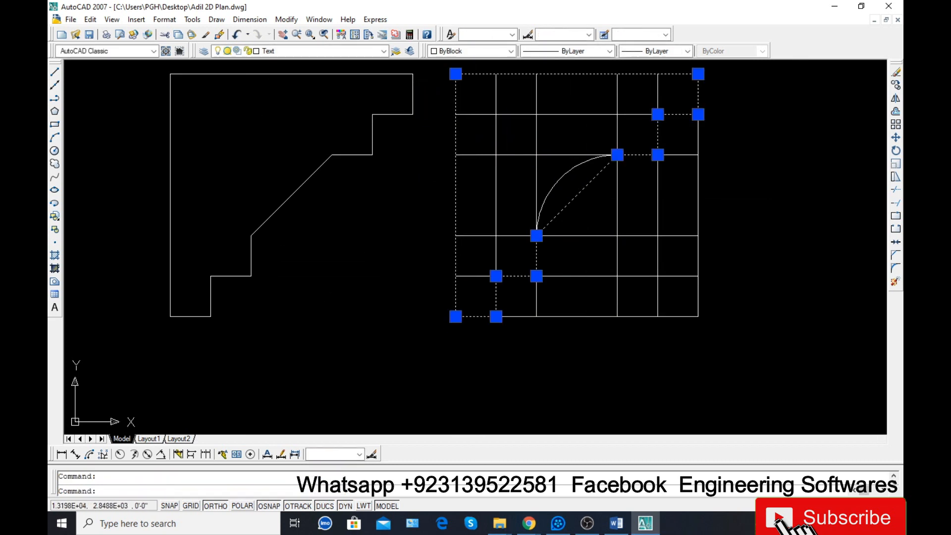
key(Delete)
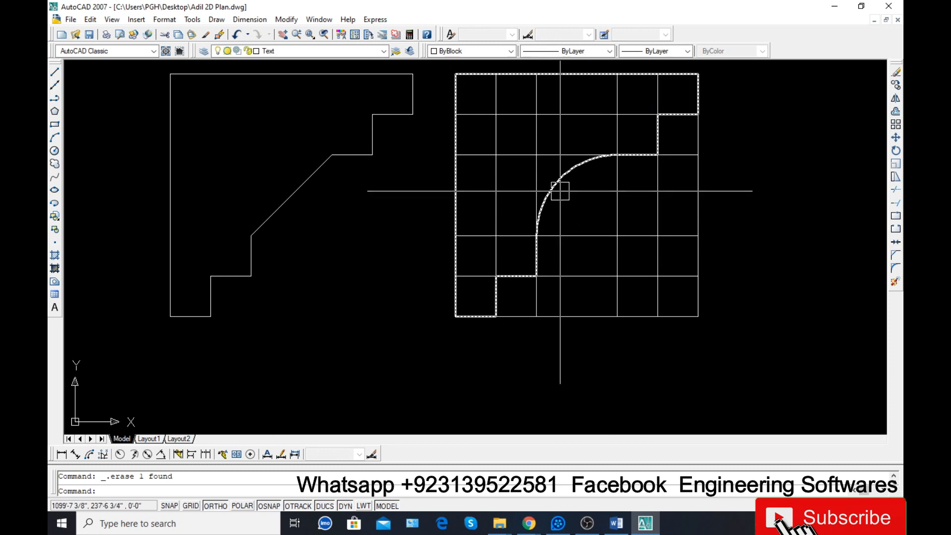
click(559, 191)
text(co)
key(Return)
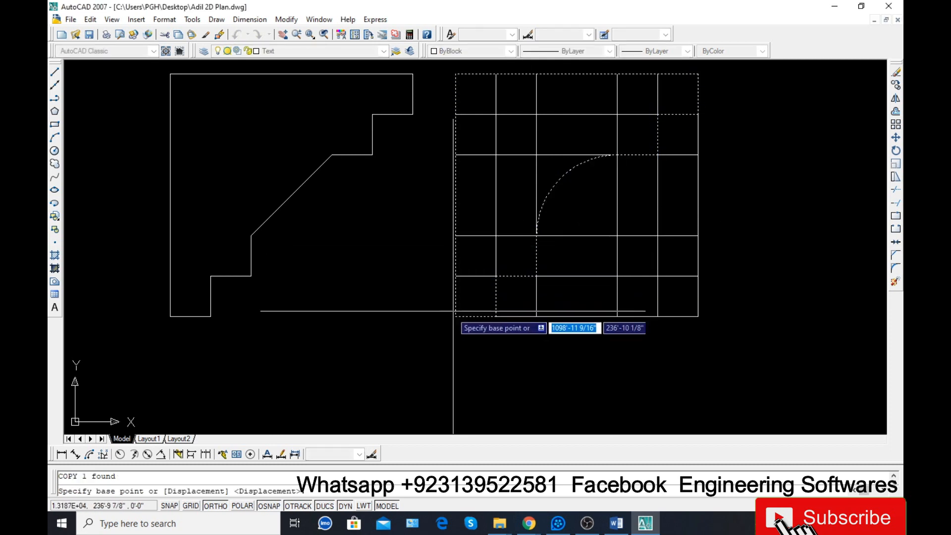
click(455, 316)
scroll(406, 328, down, 2)
click(668, 328)
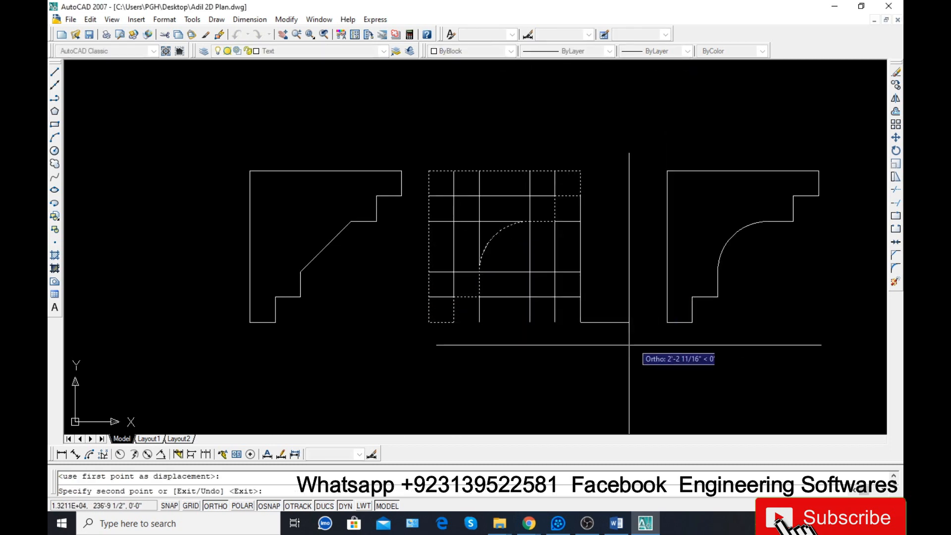
key(Escape)
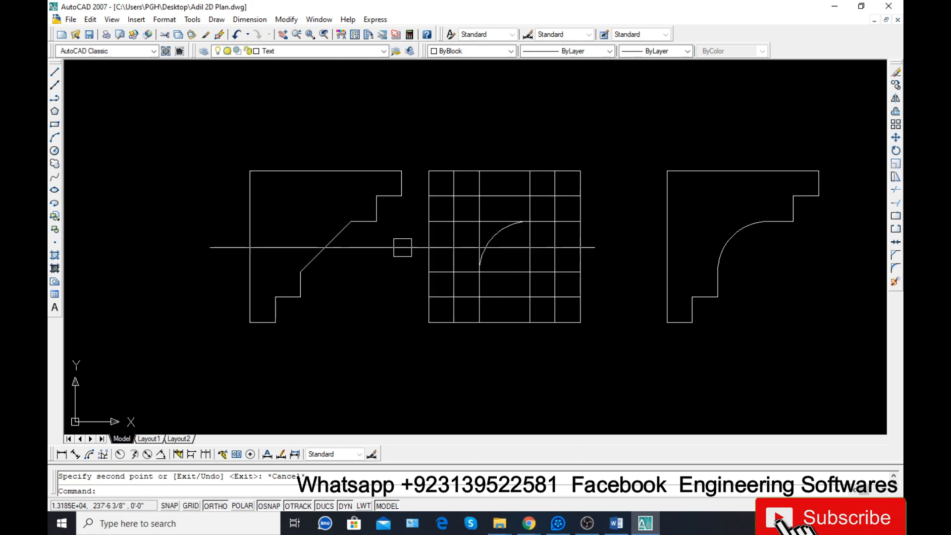
- Move the copied curved profile by its lower-left corner onto the upper-right corner of the elevation's roof
scroll(581, 239, down, 1)
click(654, 300)
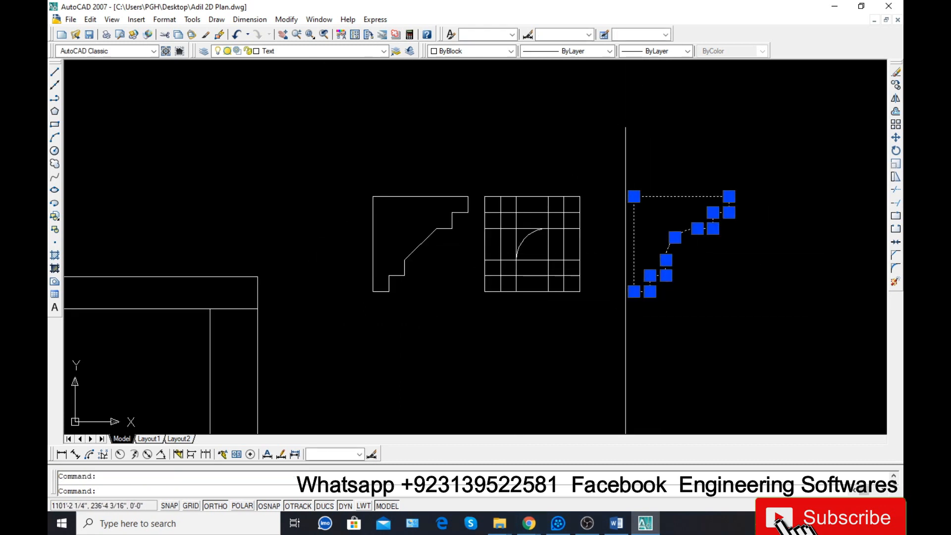
text(co)
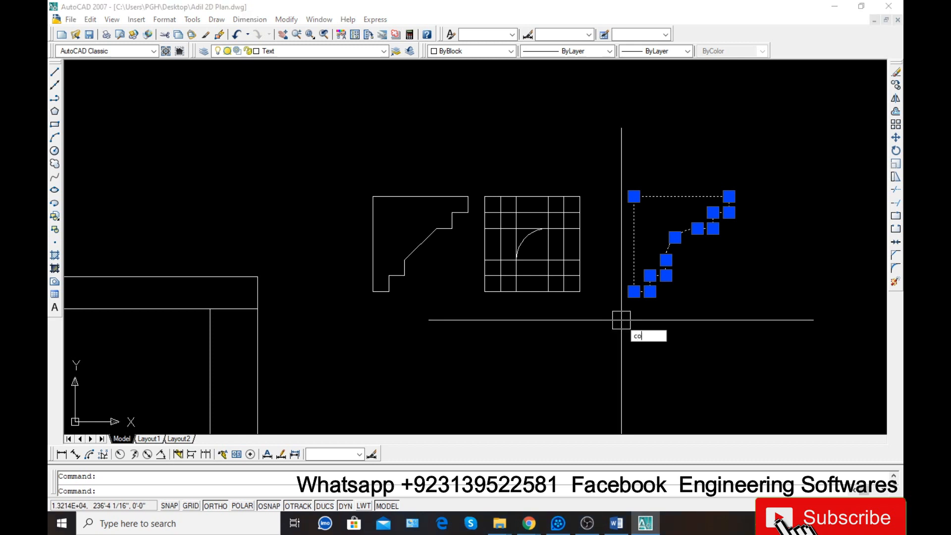
key(Return)
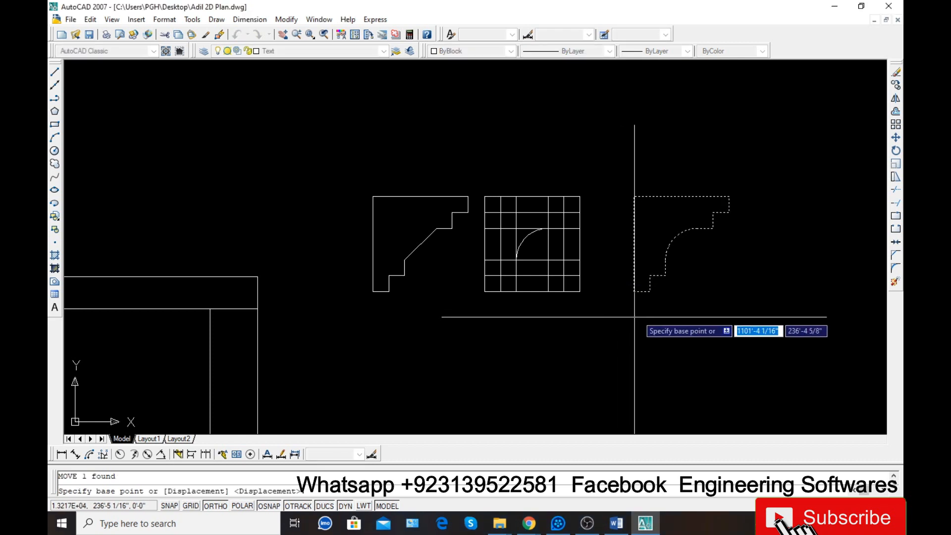
click(634, 290)
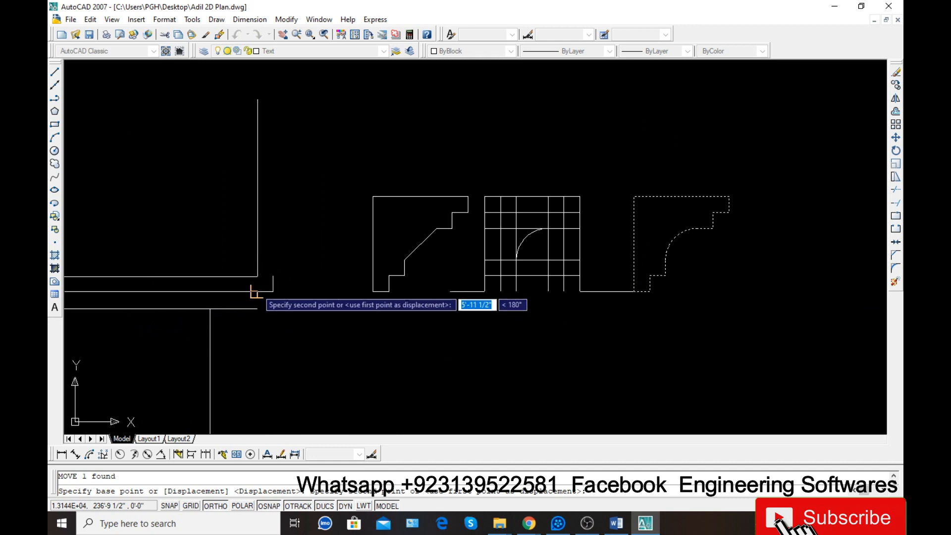
click(257, 277)
- Mirror the curved profile about a vertical line through the roof's midpoint, keeping the original
scroll(588, 333, down, 4)
scroll(588, 333, down, 5)
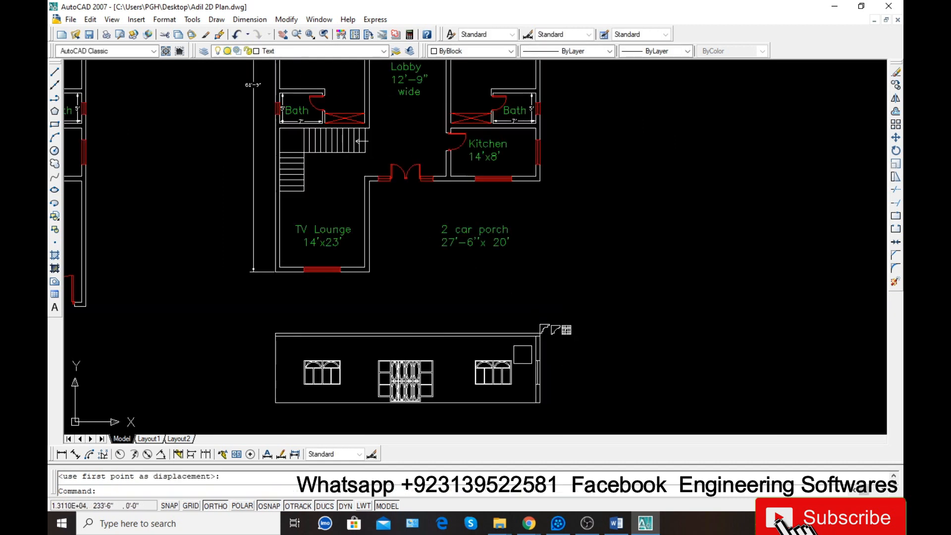
scroll(333, 340, up, 3)
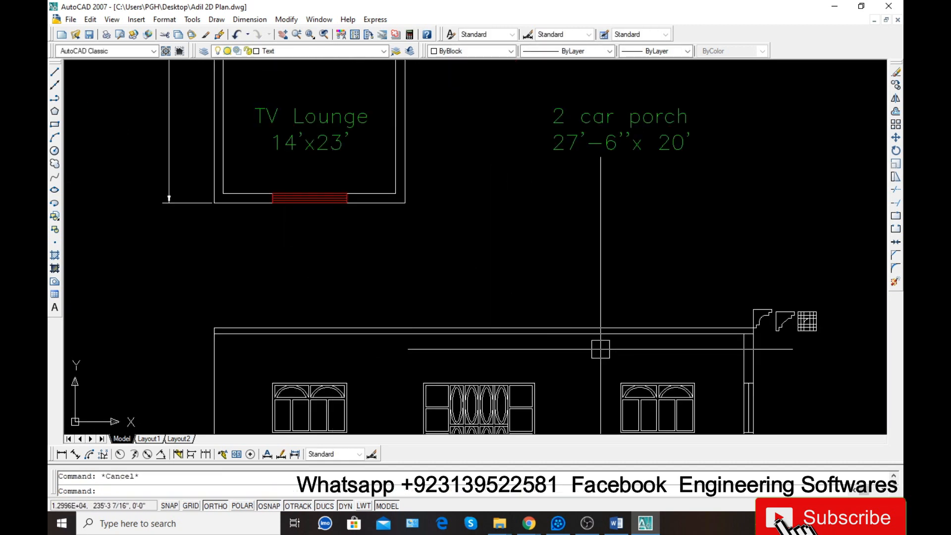
key(Return)
key(Return)
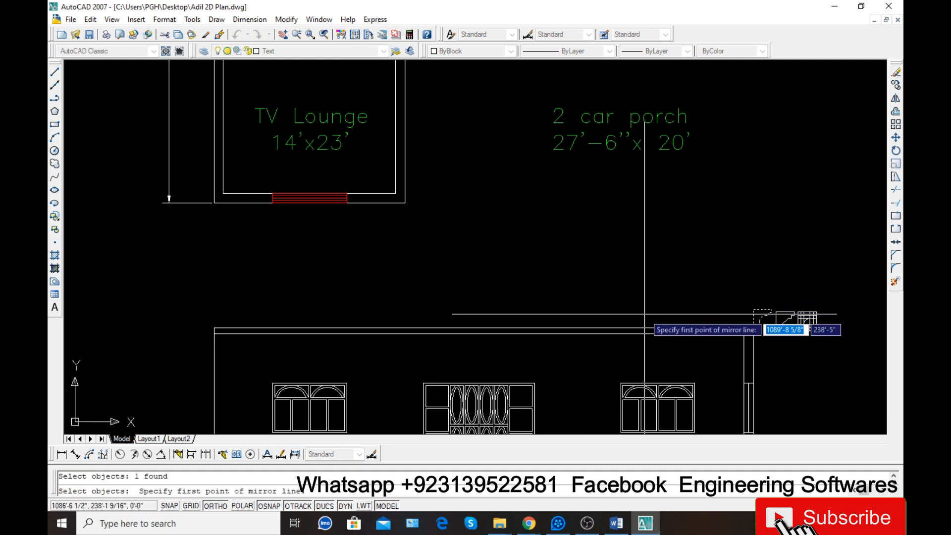
click(483, 328)
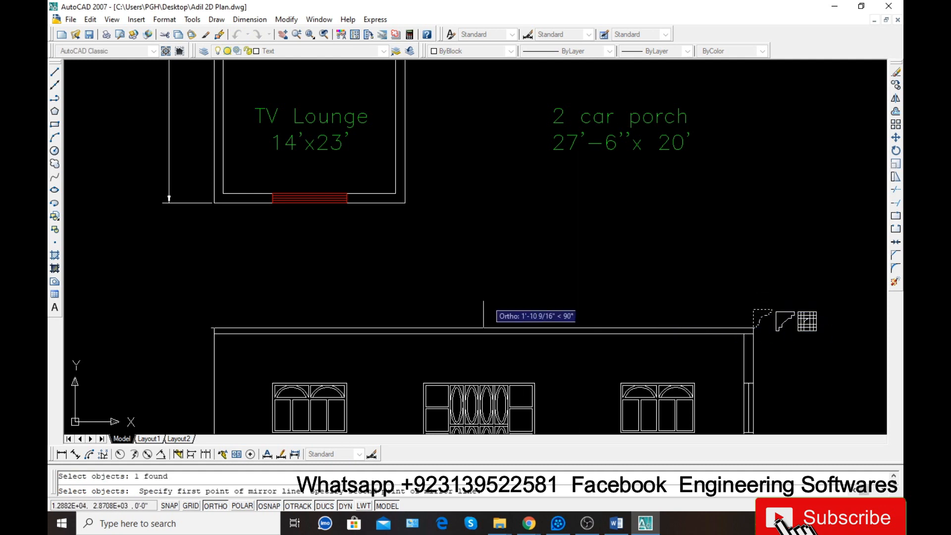
key(Return)
- Move the grid and the spare diagonal profile down, clear of the roof corner ornament
scroll(813, 328, up, 3)
click(735, 360)
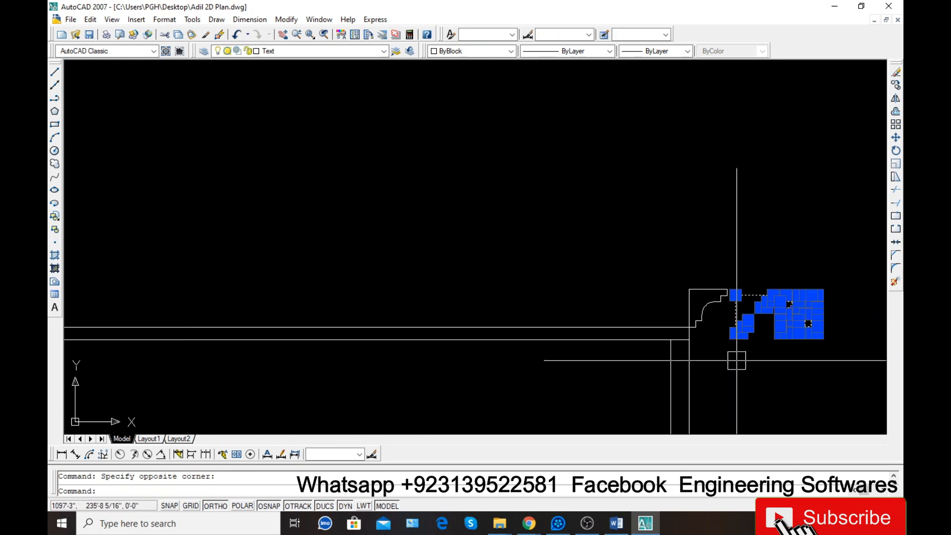
key(Return)
click(774, 269)
click(766, 354)
scroll(717, 284, down, 1)
scroll(717, 284, down, 10)
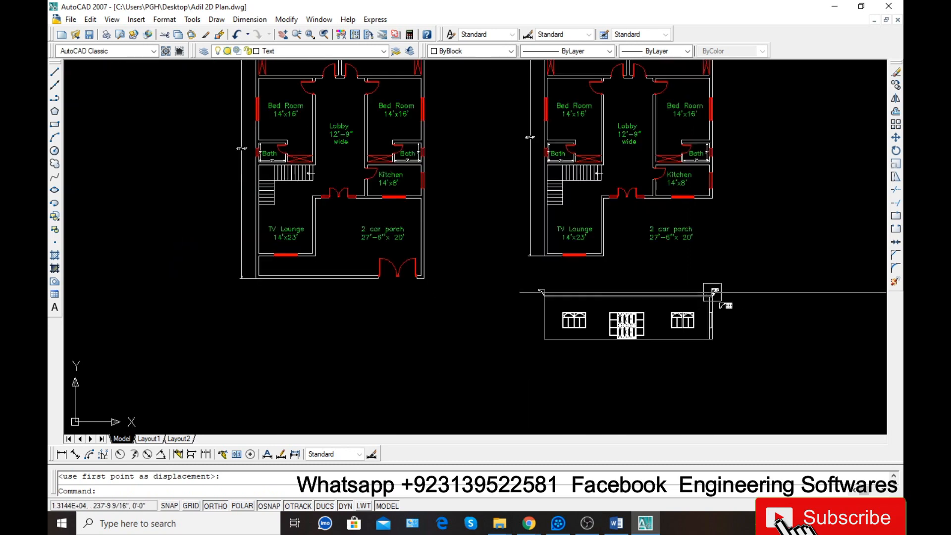
- Draw a horizontal construction line through the lower edge of the top step on the roof's left corner profile
scroll(688, 304, up, 5)
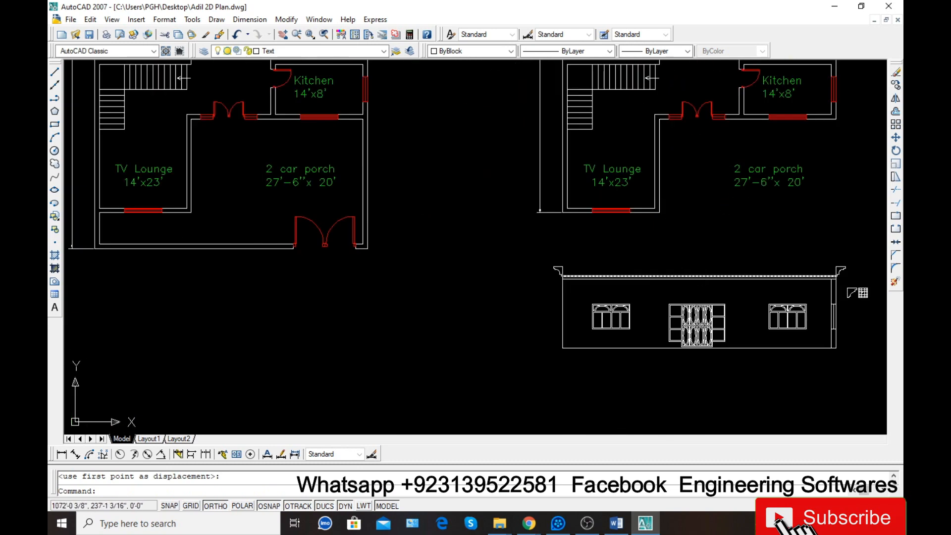
scroll(559, 270, up, 3)
scroll(516, 278, down, 5)
scroll(516, 298, up, 8)
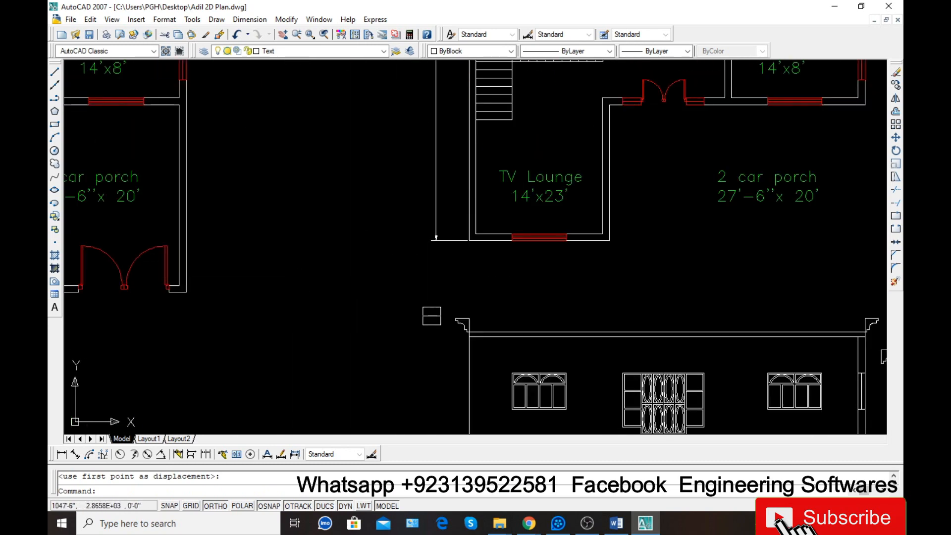
scroll(477, 346, up, 5)
key(Escape)
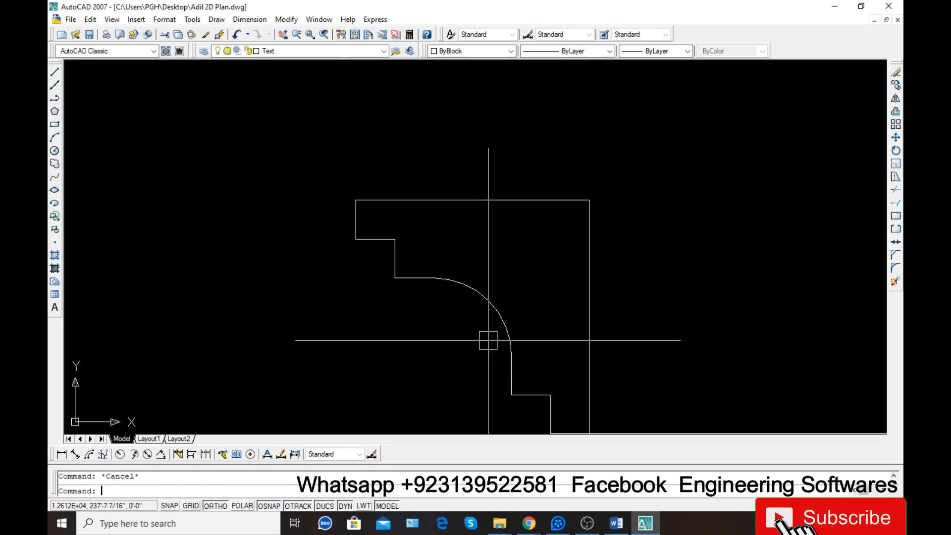
text(xl)
key(Return)
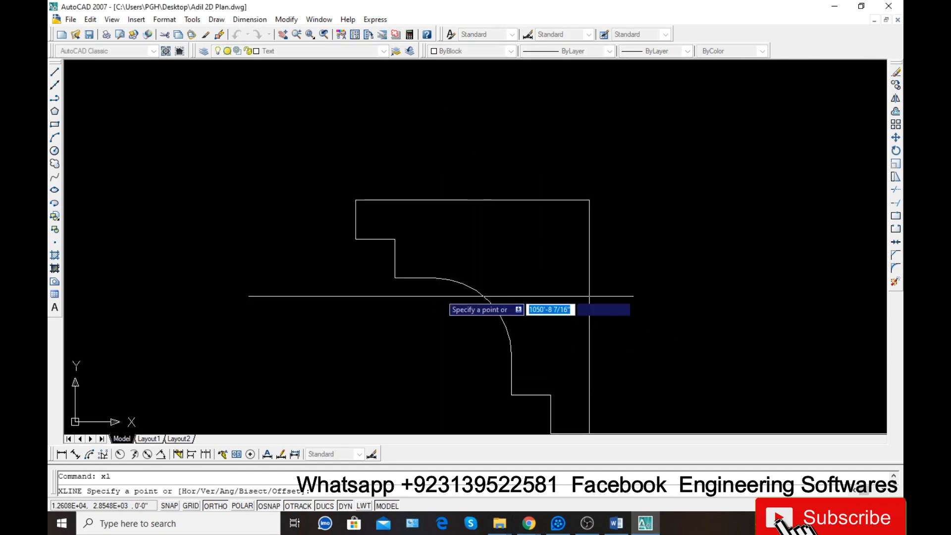
click(357, 239)
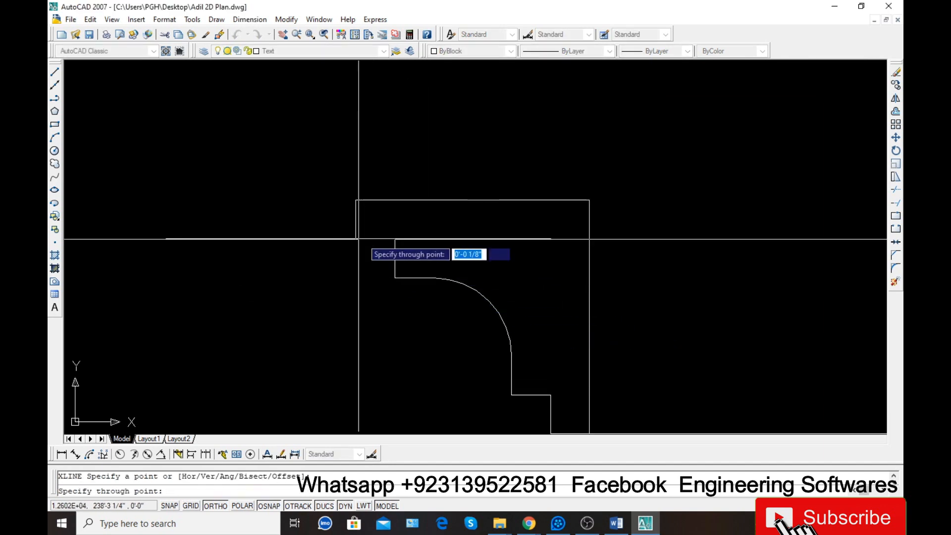
click(395, 238)
key(Return)
- Add horizontal construction lines through the left profile's top edge and through the lower edge of its second step
key(Return)
click(355, 201)
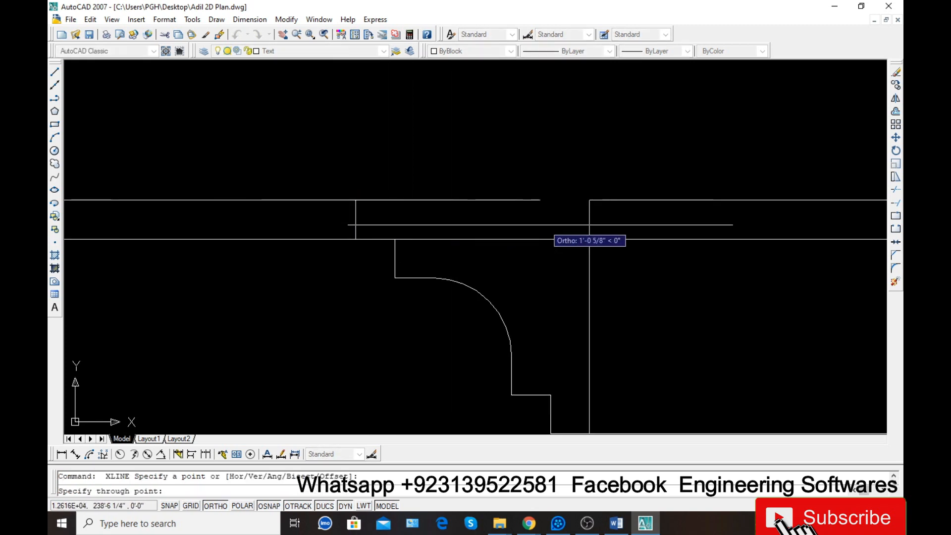
click(589, 200)
key(Return)
key(Return)
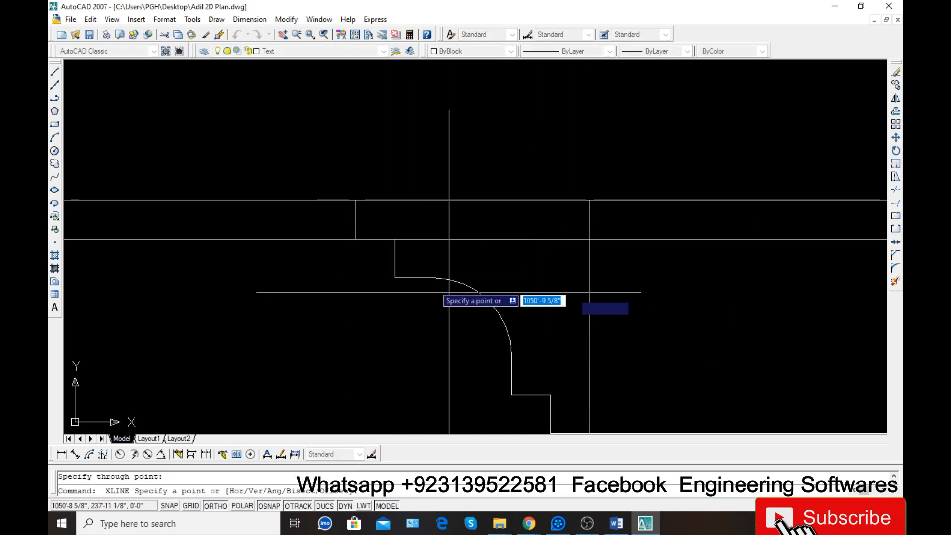
click(395, 278)
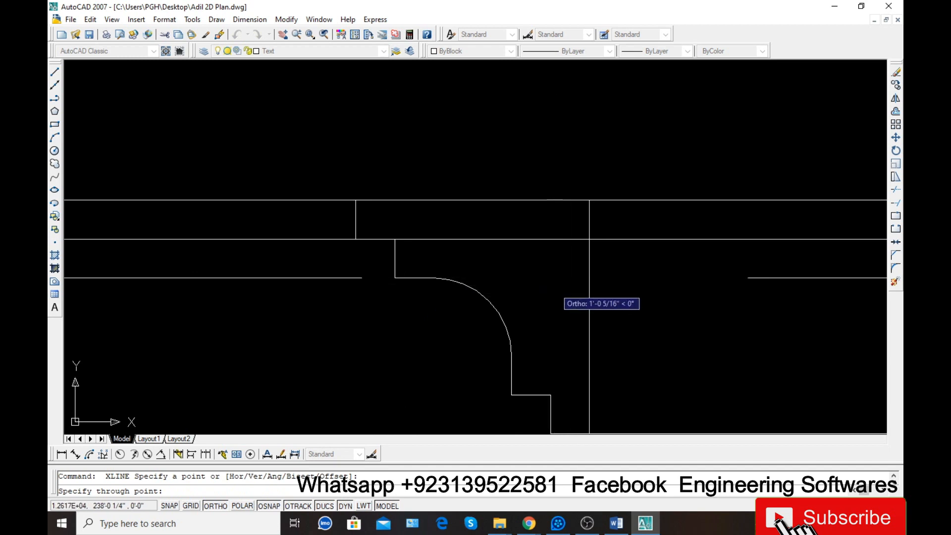
click(555, 287)
key(Return)
- Draw horizontal construction lines through the upper and lower edges of the left profile's lowest step, below the curve
scroll(347, 241, down, 4)
scroll(444, 321, up, 3)
key(Return)
click(453, 348)
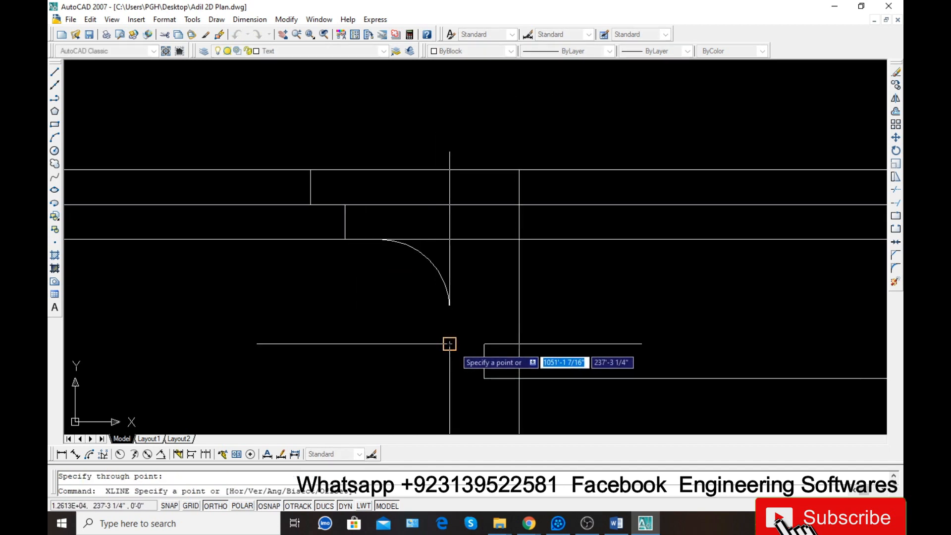
click(484, 344)
key(Return)
key(Return)
click(484, 379)
click(510, 380)
key(Return)
- Trim off the parts of the five horizontal construction lines that extend outward beyond the roof's left corner profile
scroll(351, 302, down, 3)
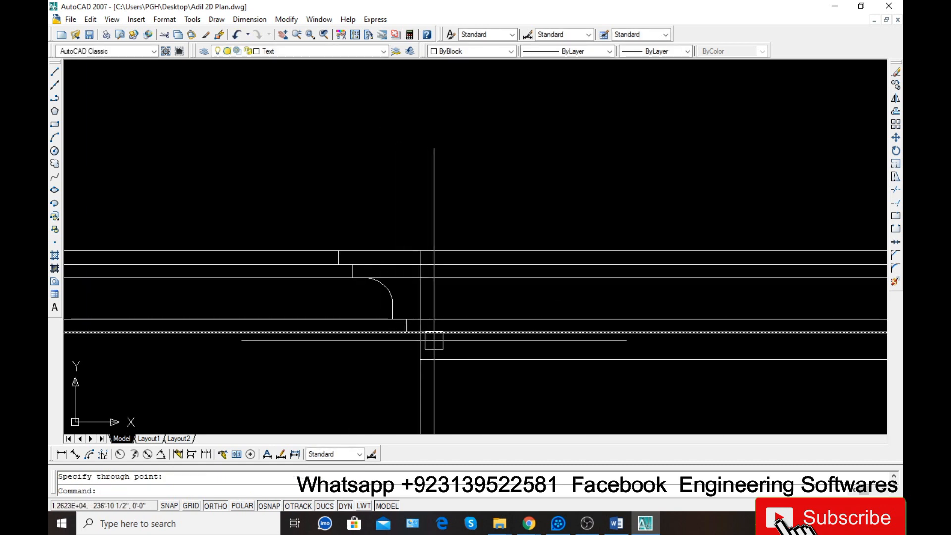
text(tr)
key(Return)
key(Return)
click(332, 346)
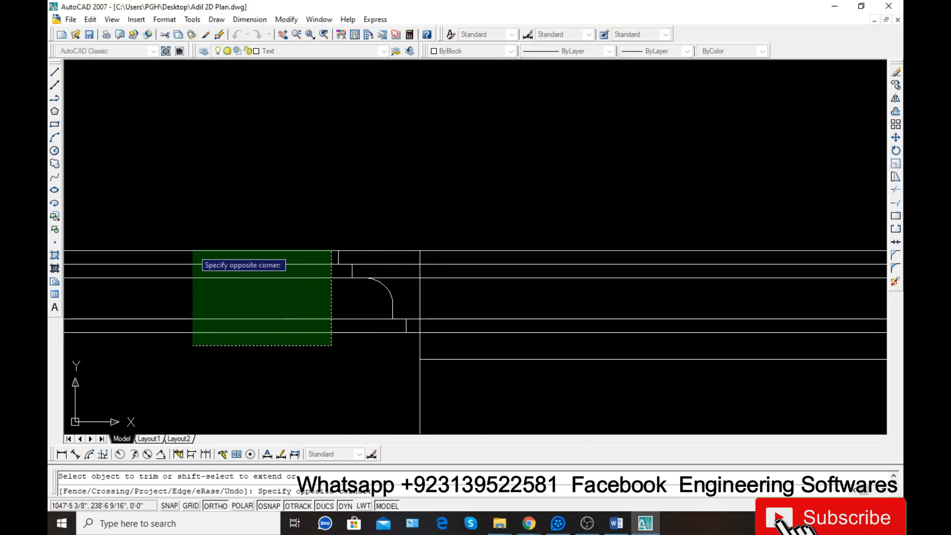
click(184, 238)
scroll(317, 270, down, 5)
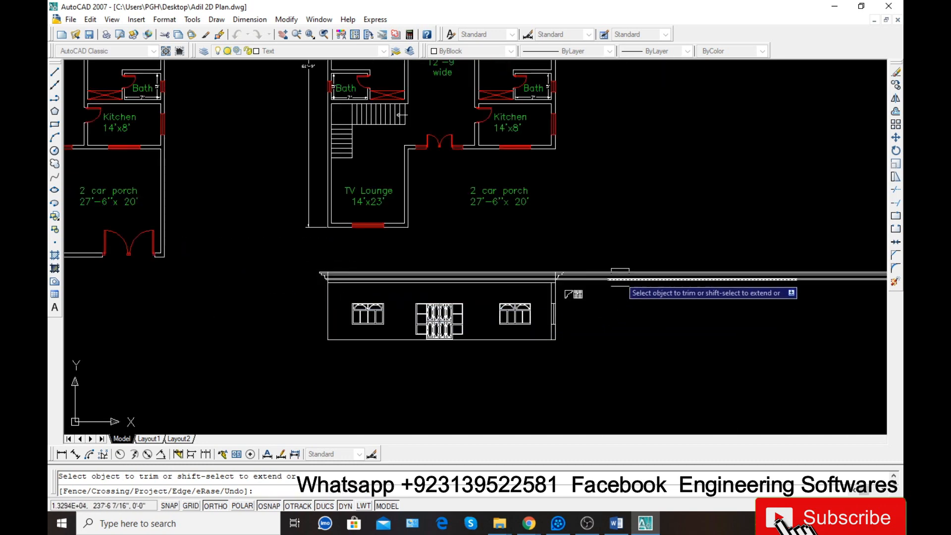